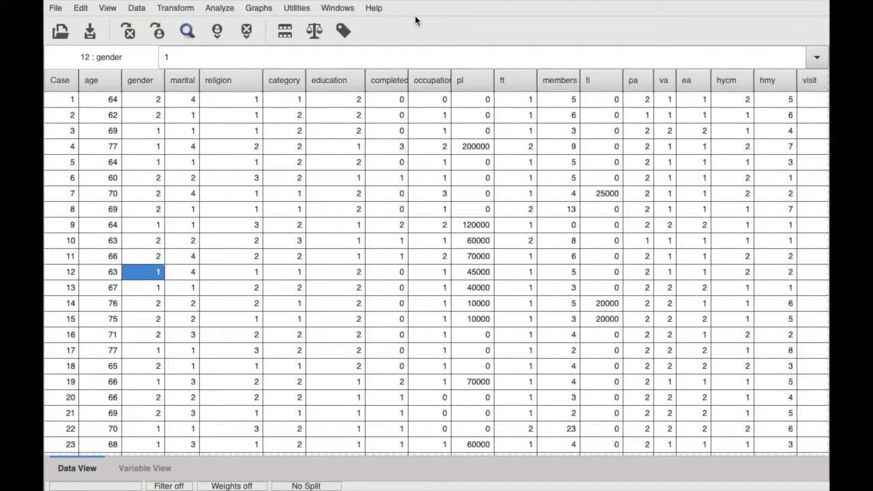
Start a Descriptives analysis and add total anxiety 2 as its variable
click(453, 54)
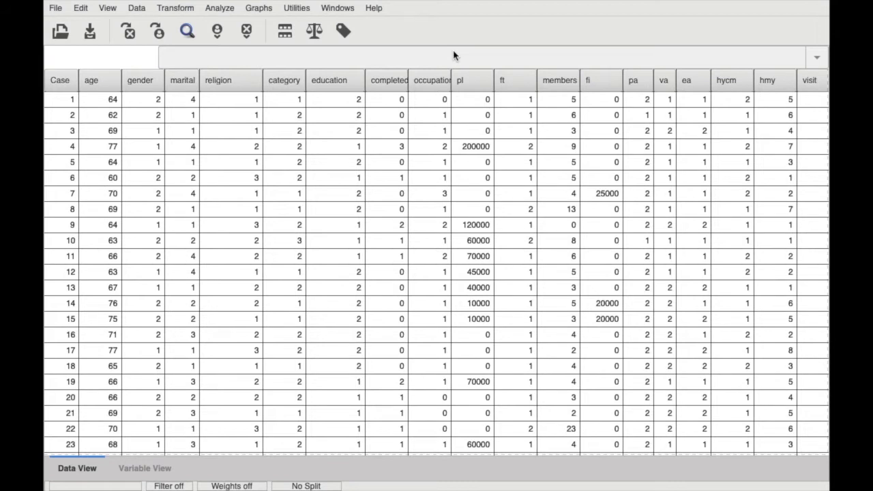
click(221, 9)
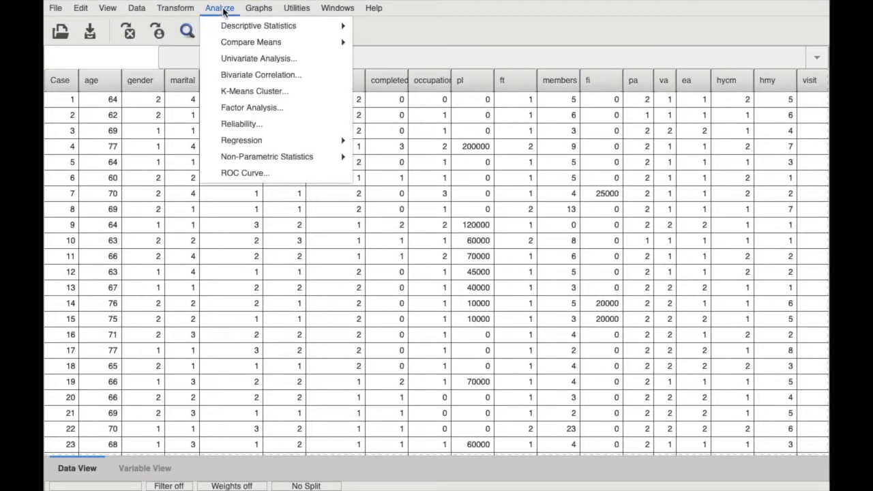
mouse_move(229, 26)
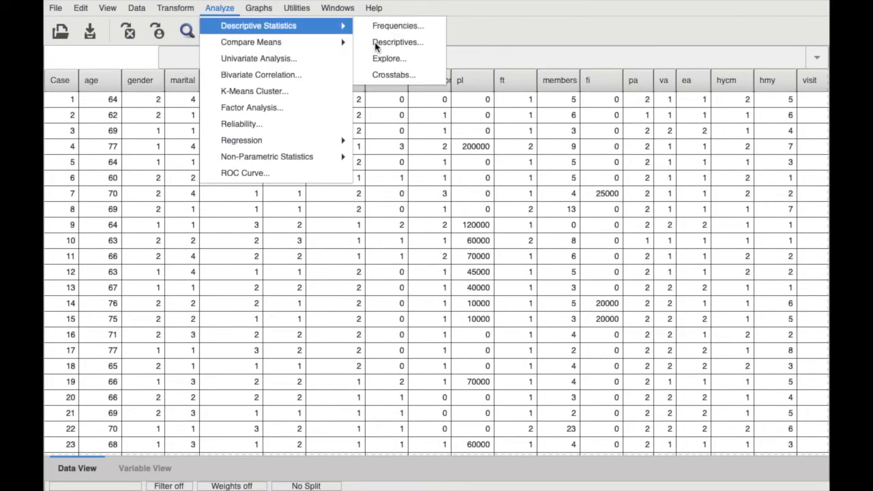
click(375, 45)
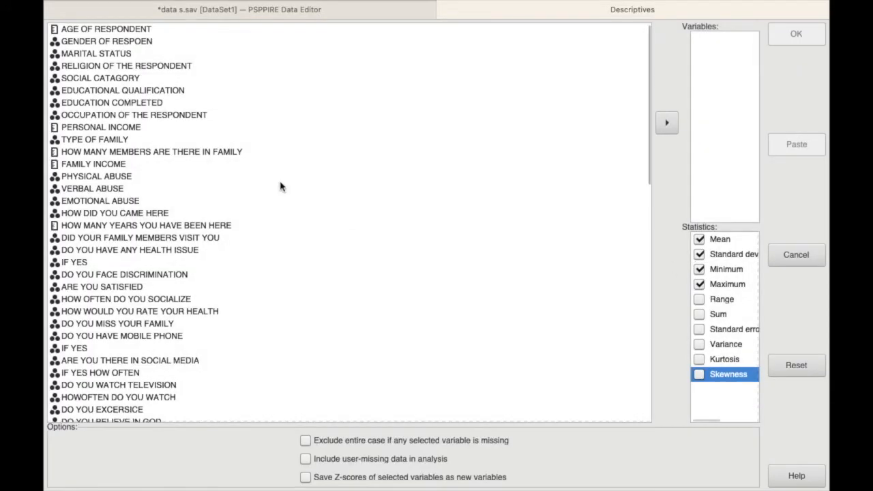
scroll(73, 209, down, 15)
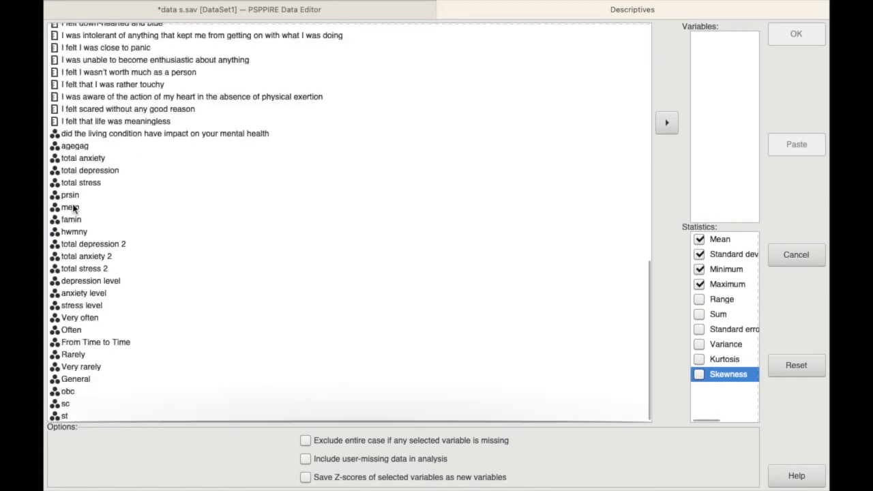
click(95, 261)
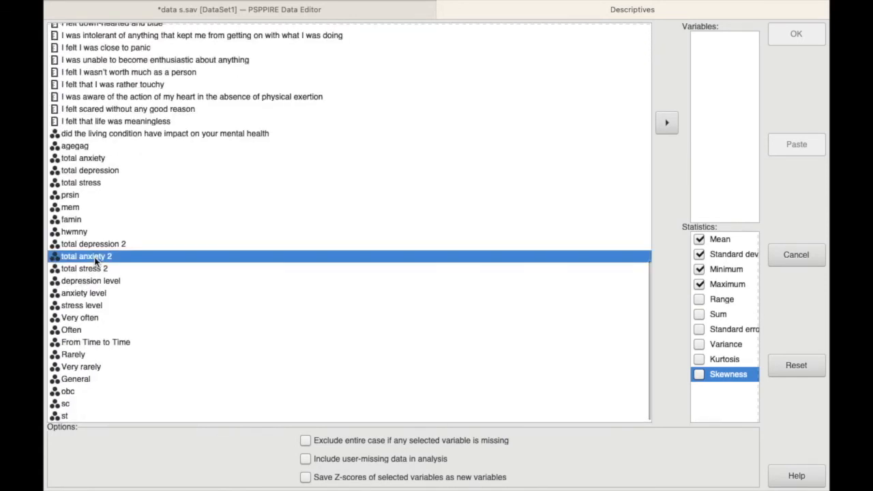
click(667, 122)
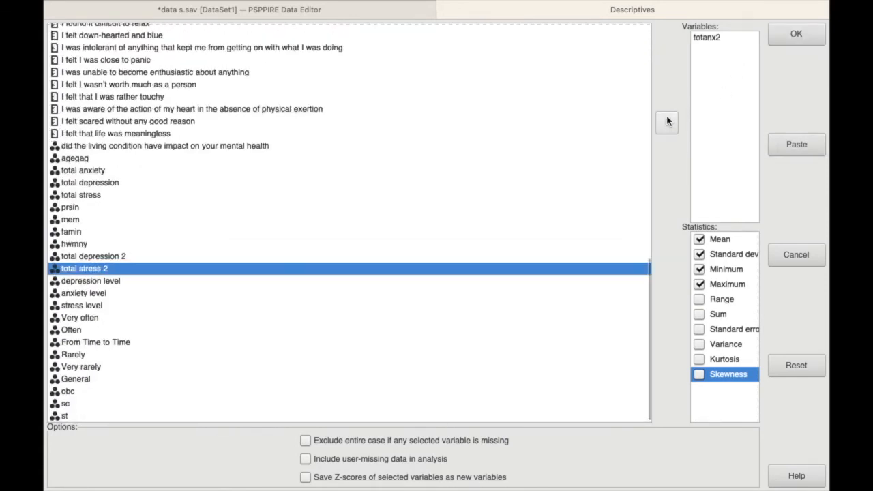
Restrict the statistics to Kurtosis and Skewness, excluding mean, standard deviation, minimum and maximum, and run the Descriptives analysis
click(699, 239)
click(700, 255)
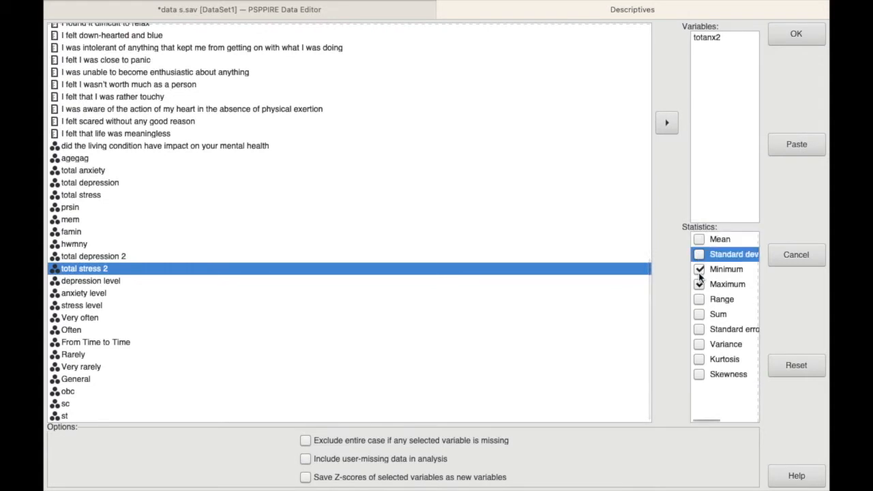
click(699, 269)
click(699, 284)
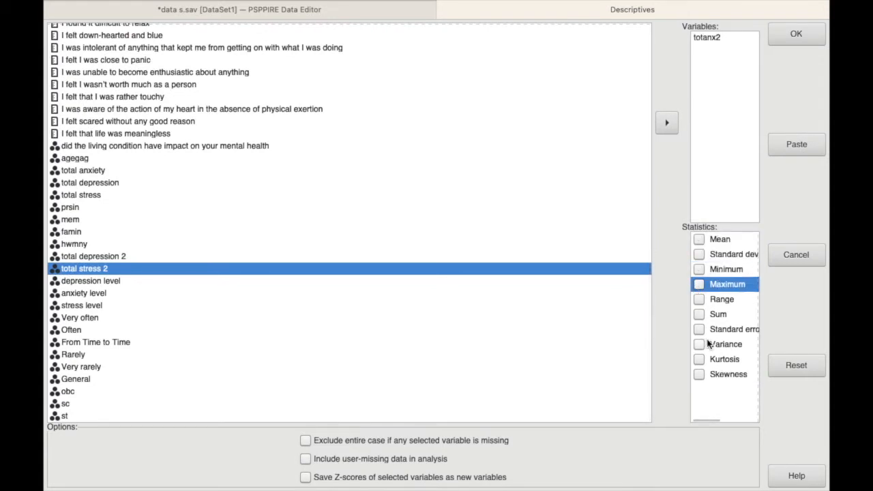
click(699, 360)
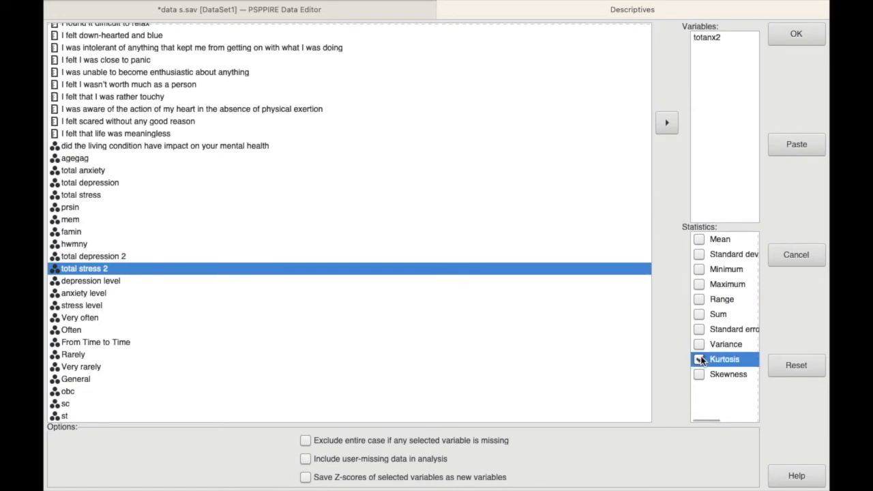
click(699, 374)
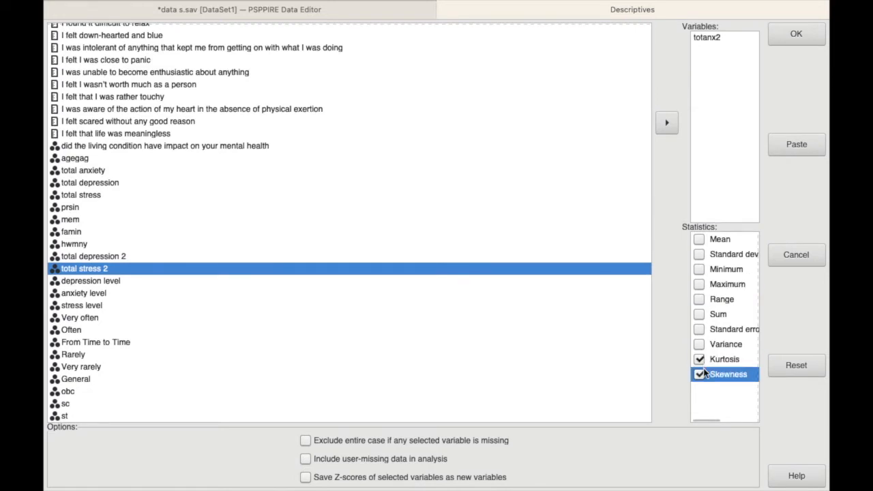
click(795, 35)
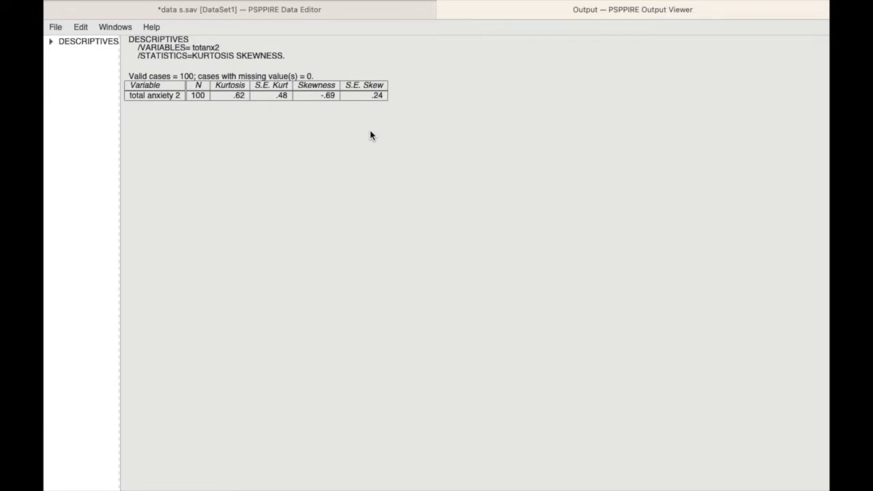
Switch to Calculator and divide the kurtosis by its standard error, 0.62 ÷ 0.48
mouse_move(223, 3)
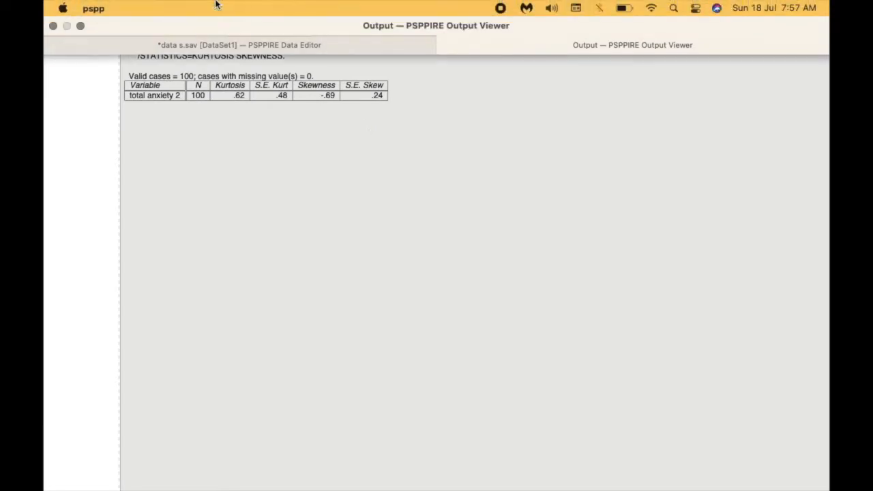
click(80, 26)
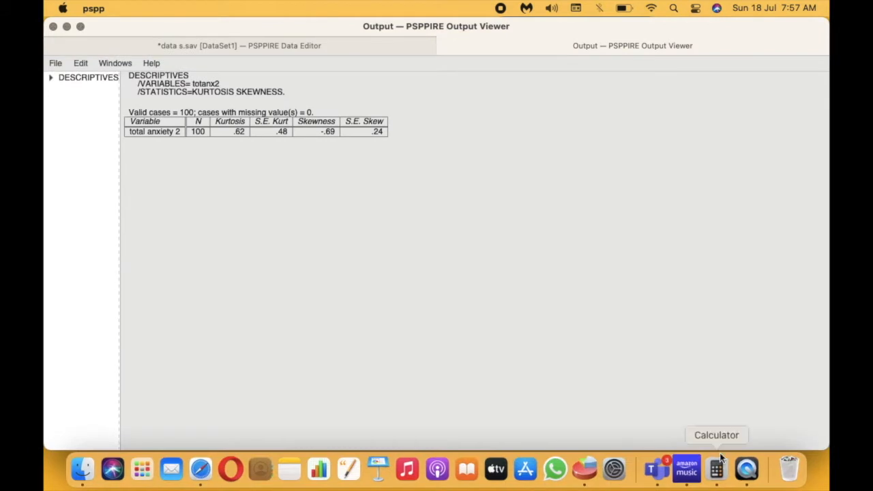
click(716, 469)
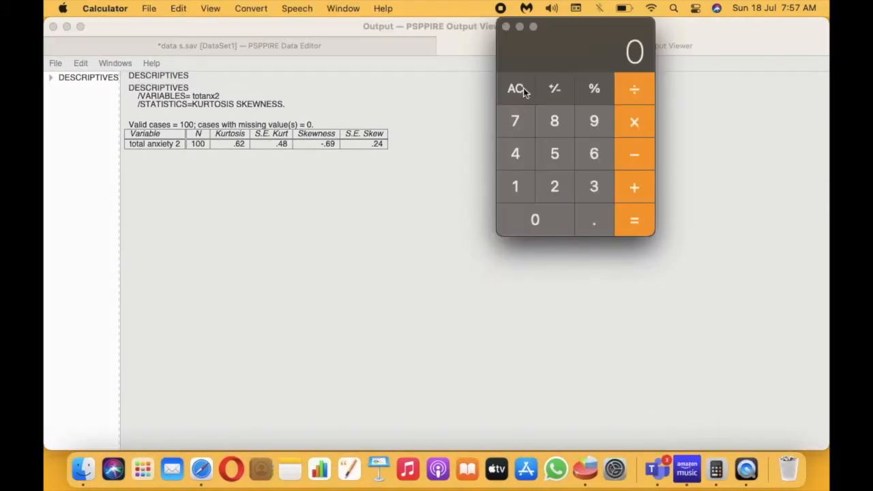
click(540, 219)
click(585, 220)
click(594, 158)
click(549, 196)
click(623, 90)
click(546, 212)
click(600, 222)
click(516, 155)
click(556, 119)
click(634, 220)
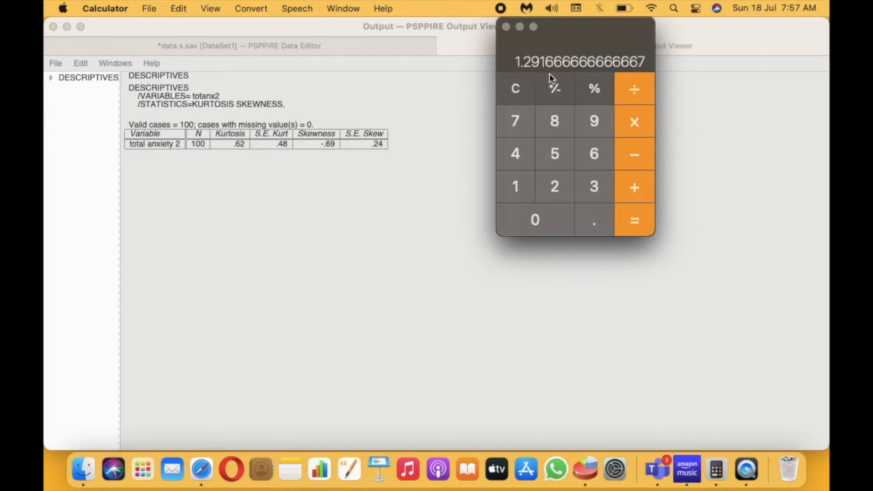
Clear the previous calculation and divide the skewness by its standard error, -0.69 ÷ 0.24
click(516, 89)
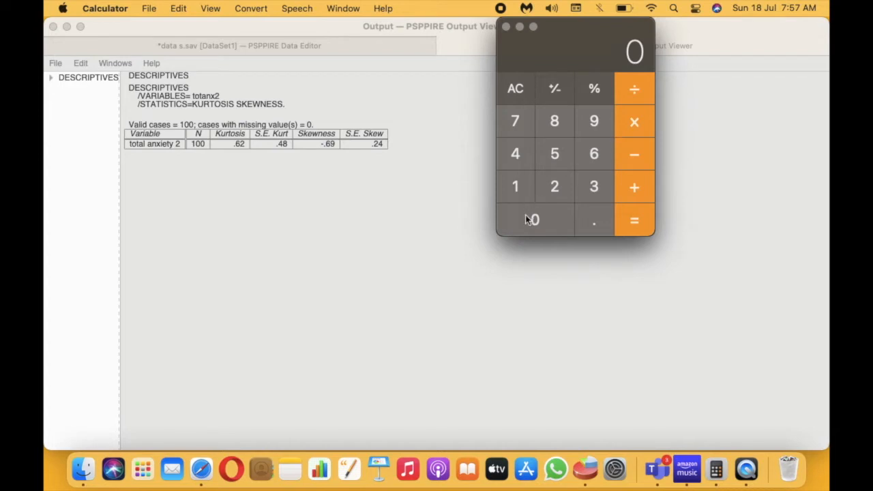
click(650, 160)
click(532, 209)
click(596, 221)
click(596, 153)
click(595, 121)
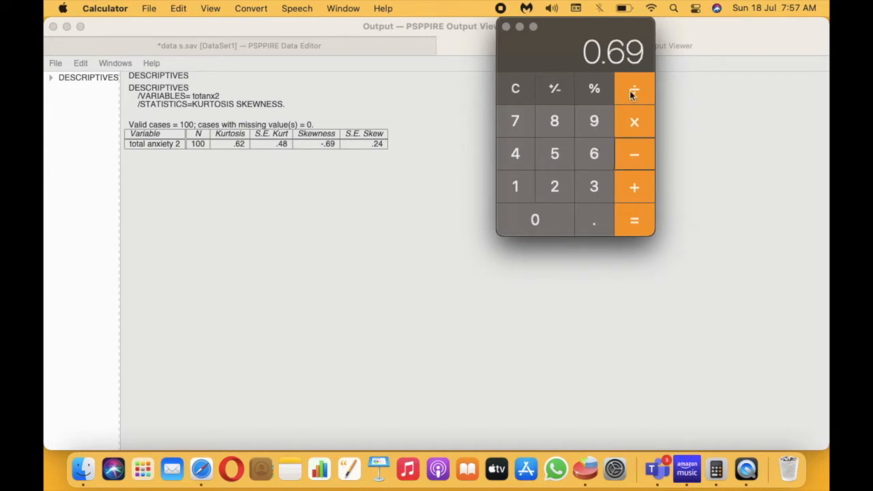
click(536, 219)
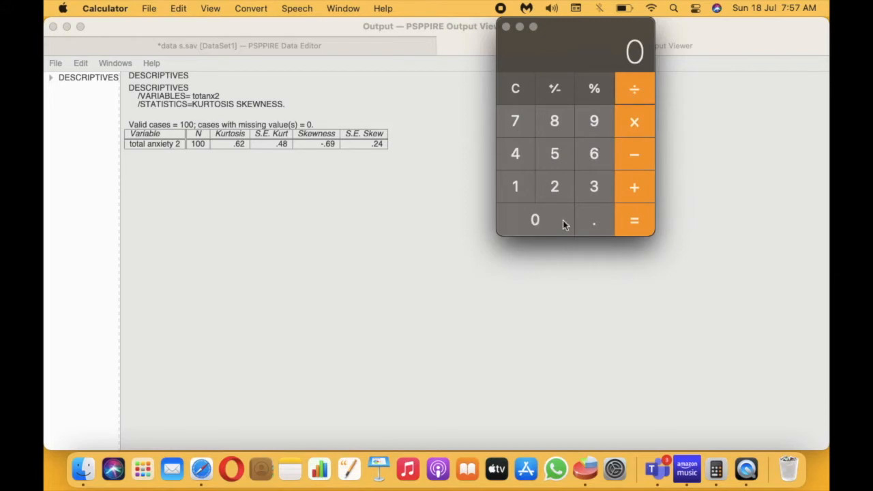
click(586, 221)
click(555, 189)
click(518, 158)
click(637, 220)
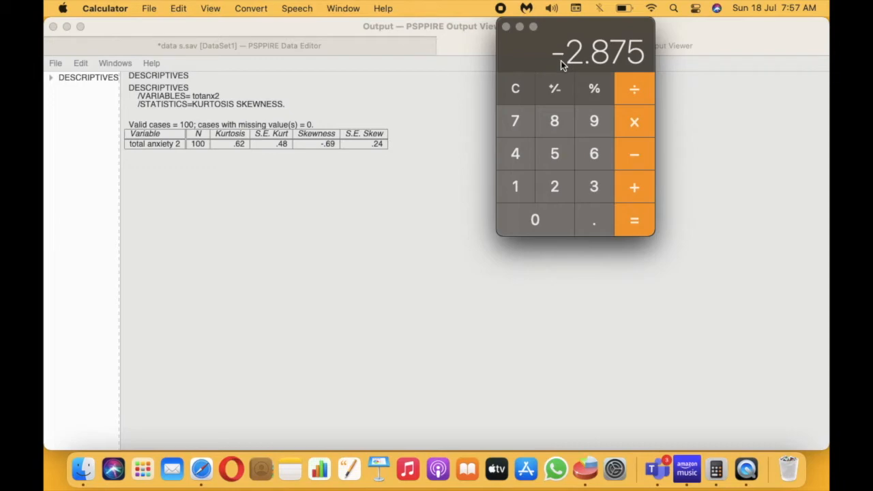
Return to the PSPPIRE data editor, create a histogram of total anxiety 2 with a normal curve, and view it in the output
click(364, 53)
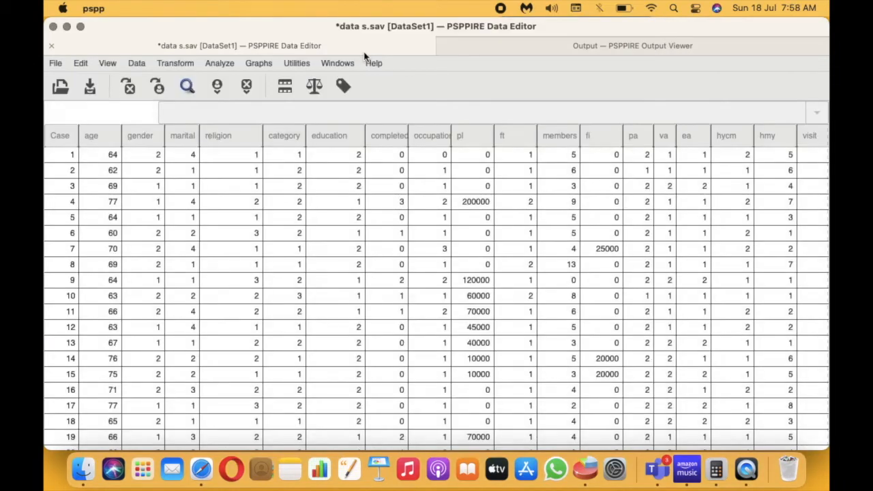
click(80, 28)
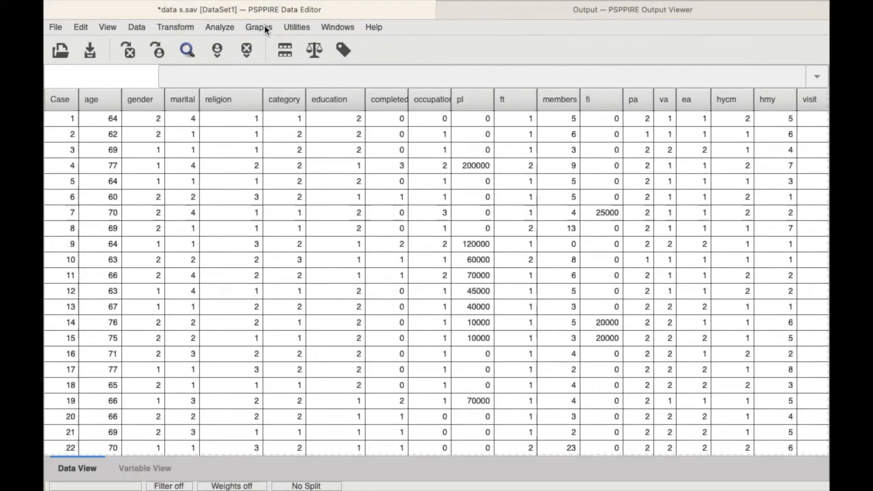
click(265, 28)
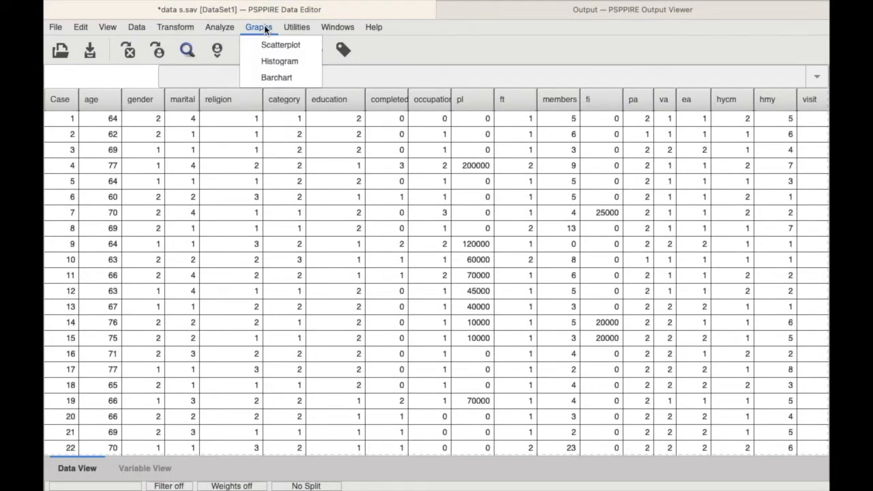
click(266, 61)
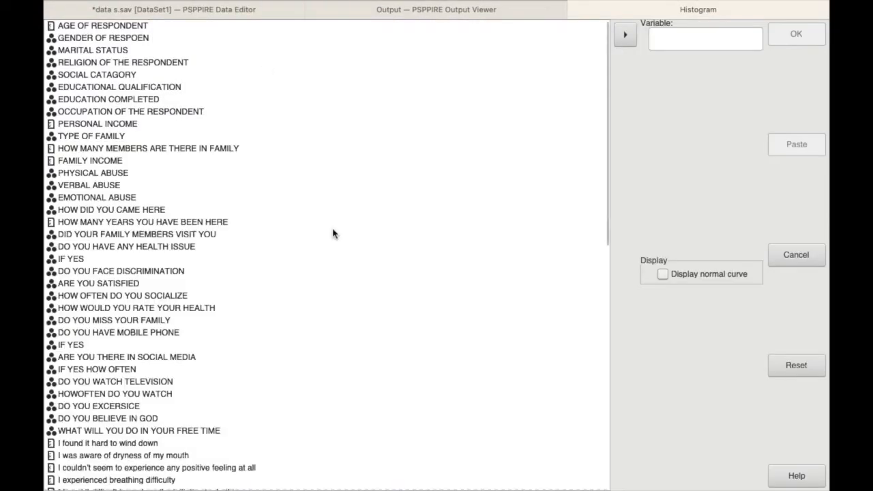
scroll(123, 261, down, 10)
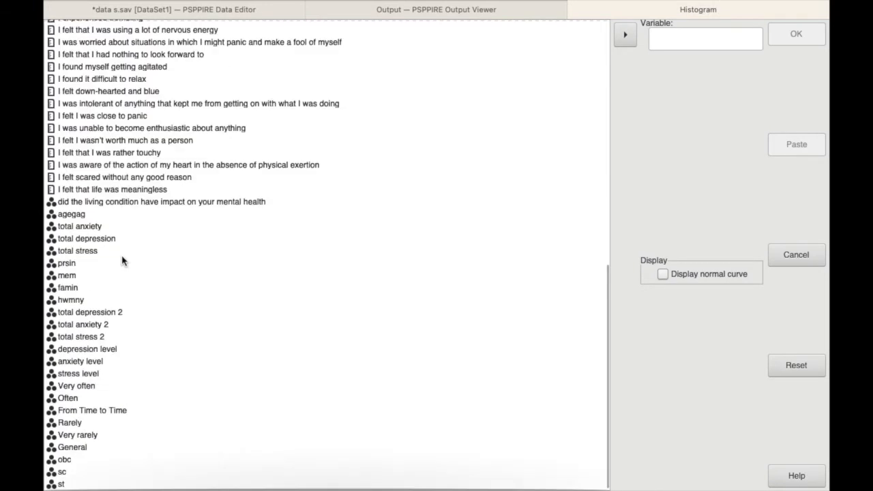
click(96, 327)
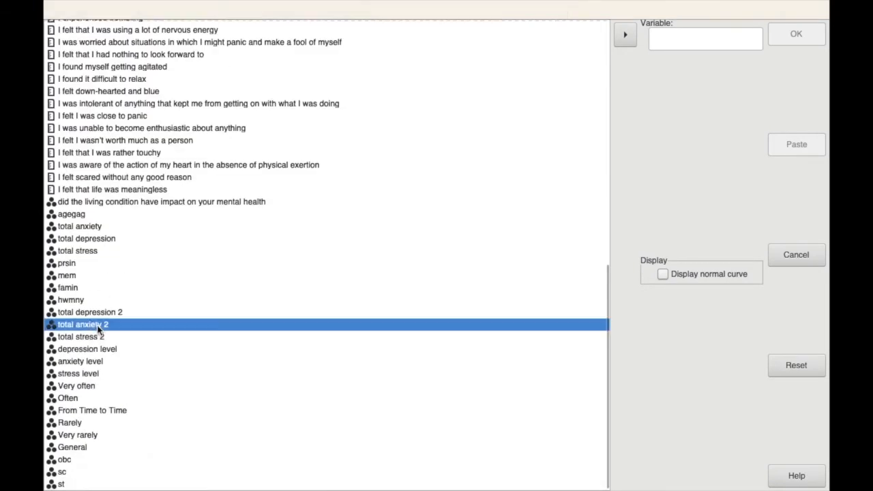
click(625, 34)
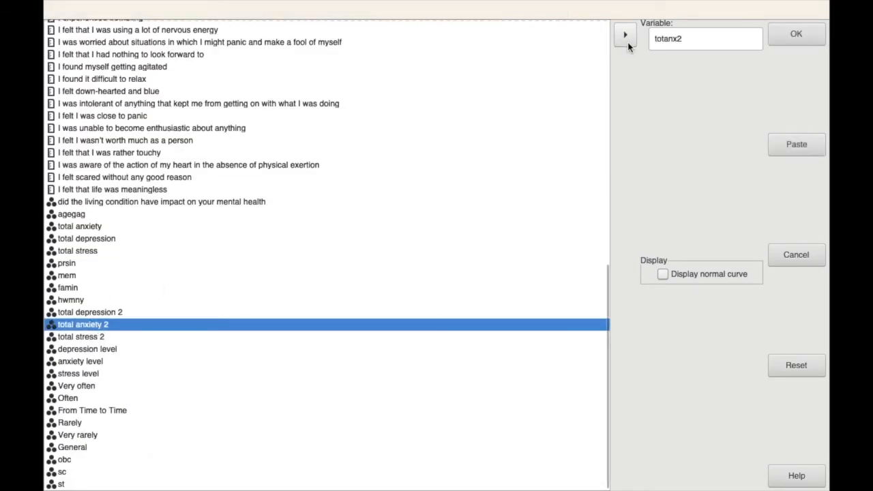
click(664, 278)
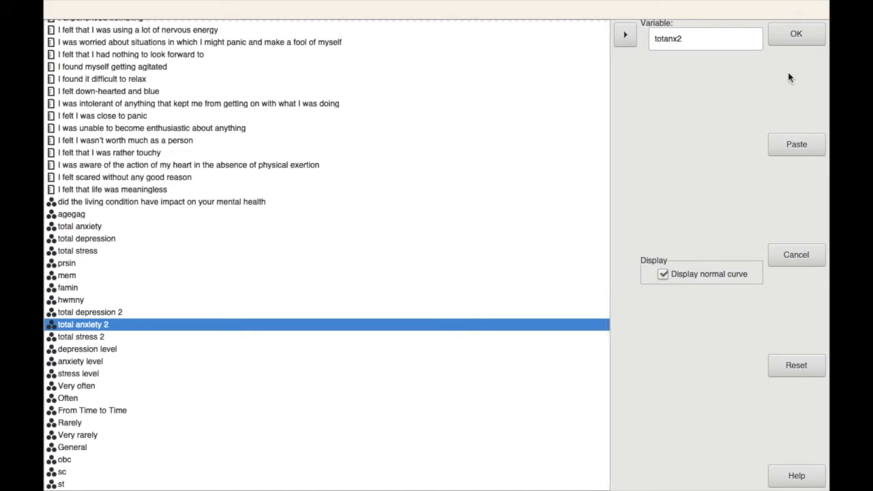
click(796, 34)
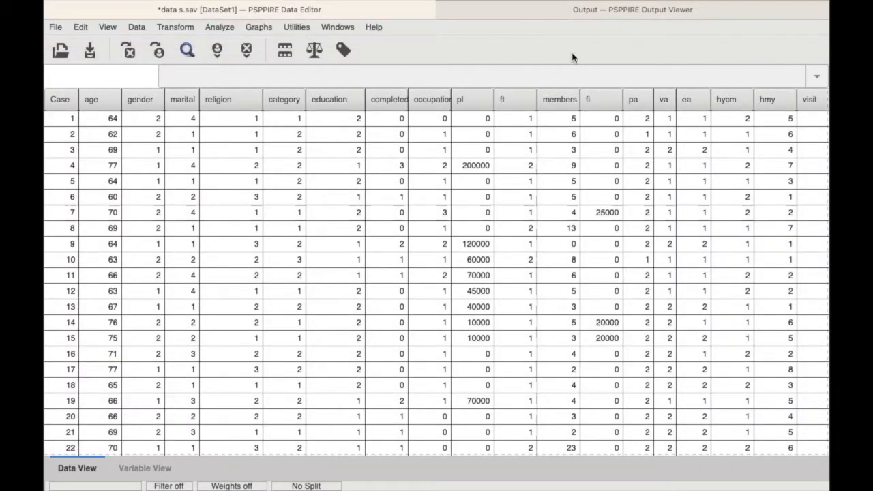
click(605, 15)
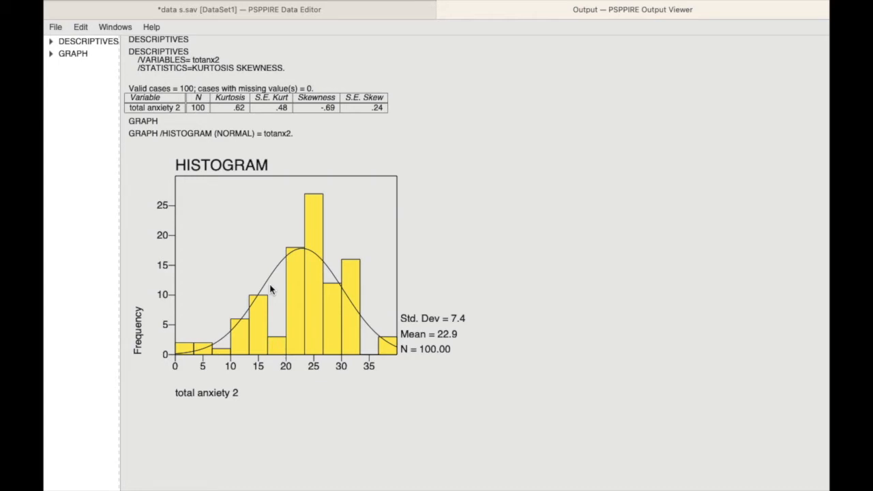
From the data editor, create a new syntax file and enter "examine" on line one and "variable=" on line two
key(ctrl+Tab)
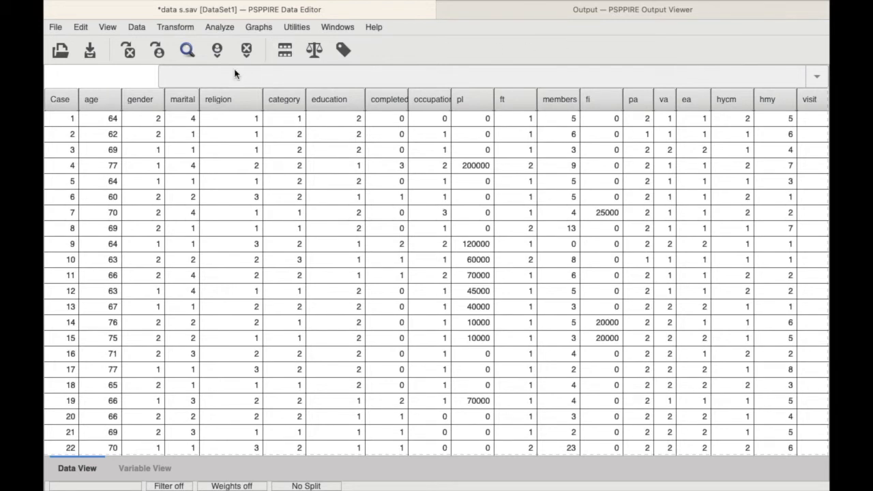
click(54, 27)
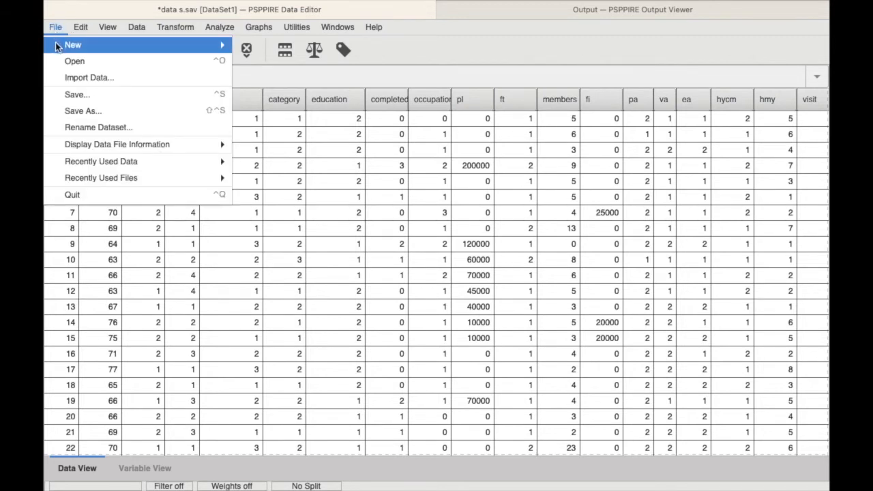
mouse_move(57, 44)
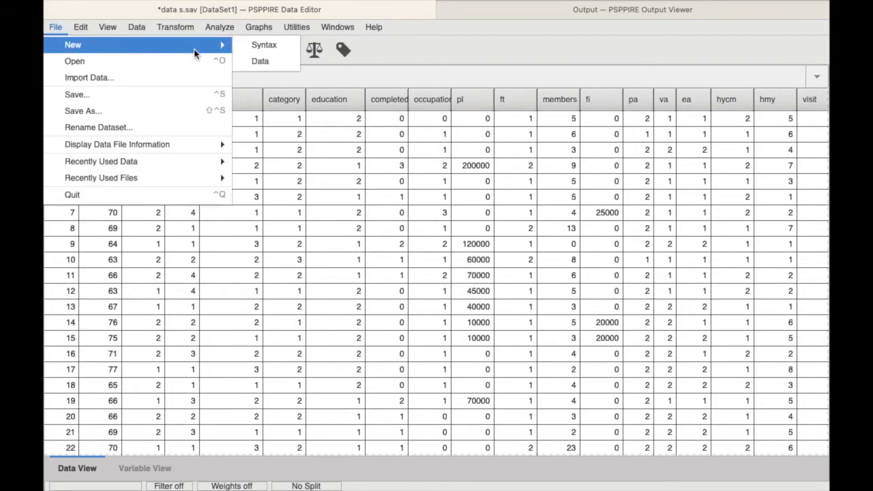
click(256, 45)
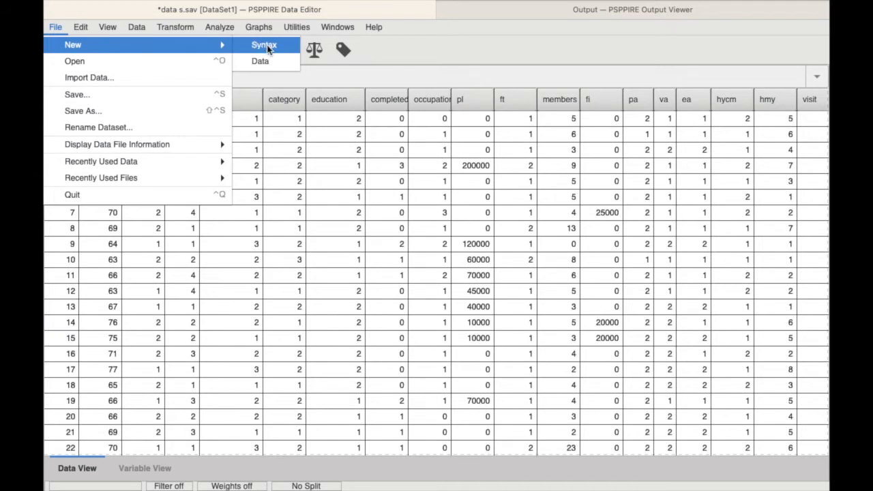
text(examine)
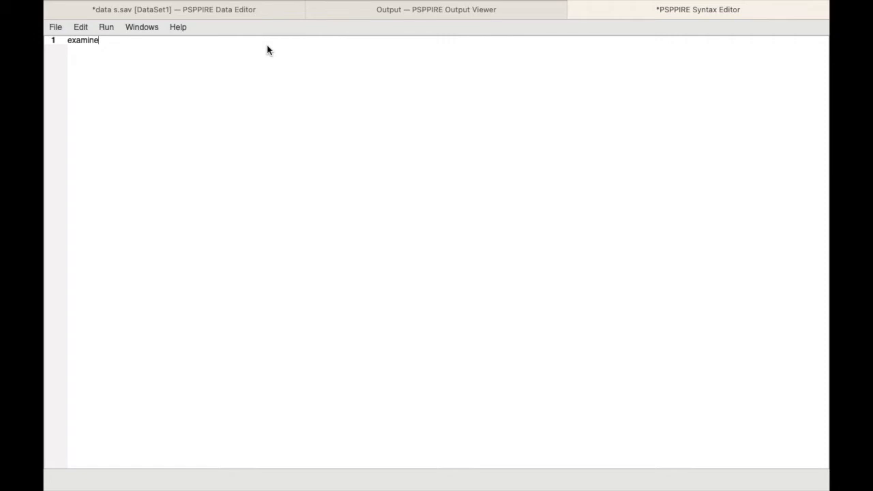
key(Return)
text(var)
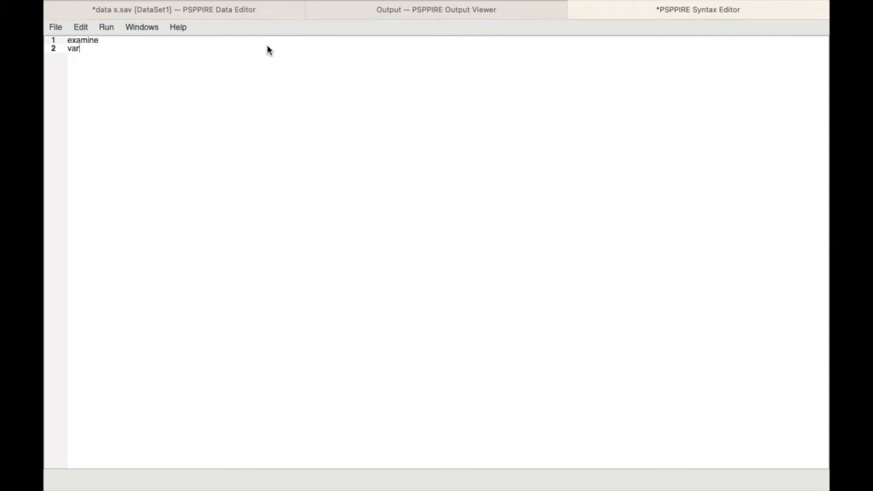
text(iable=)
Look up the name of the total anxiety 2 variable in the variable list and complete the syntax line as variable=totanx2
click(180, 46)
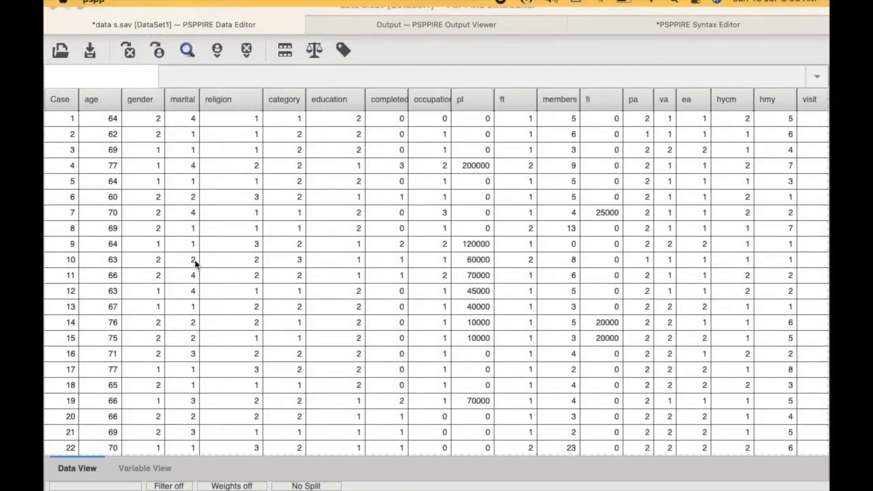
scroll(195, 264, down, 13)
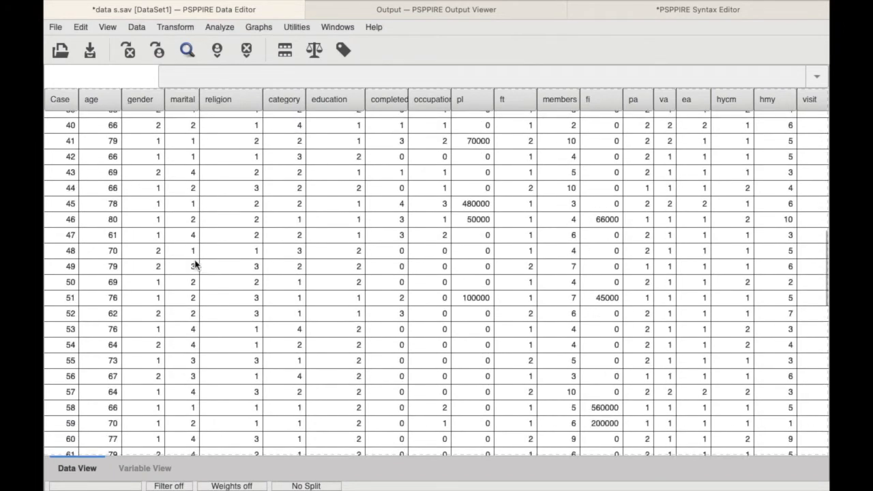
scroll(195, 264, down, 10)
scroll(194, 264, down, 4)
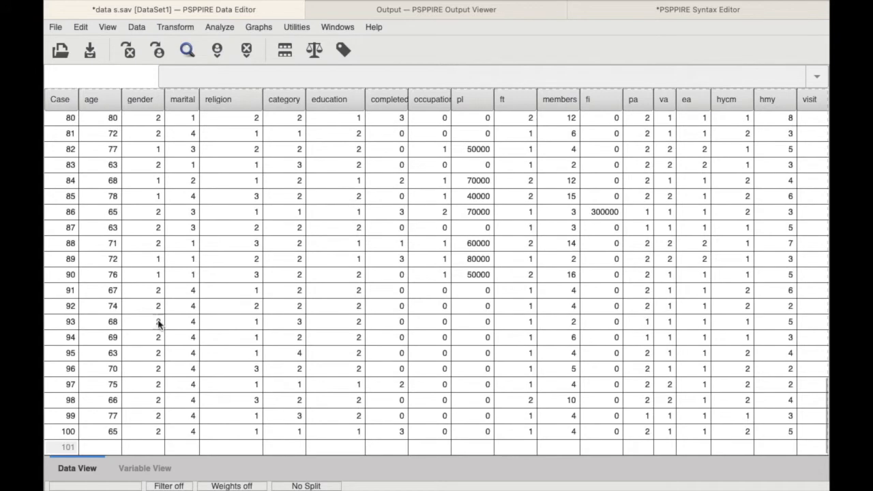
click(142, 470)
scroll(162, 334, down, 18)
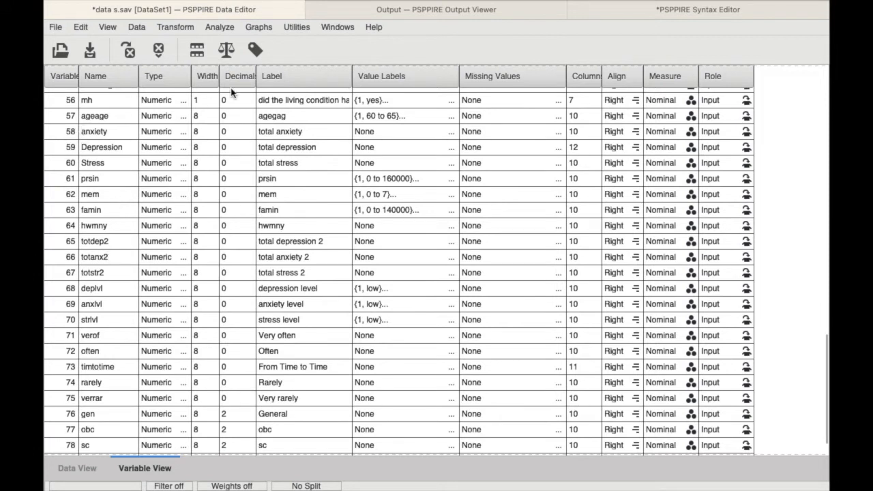
click(665, 11)
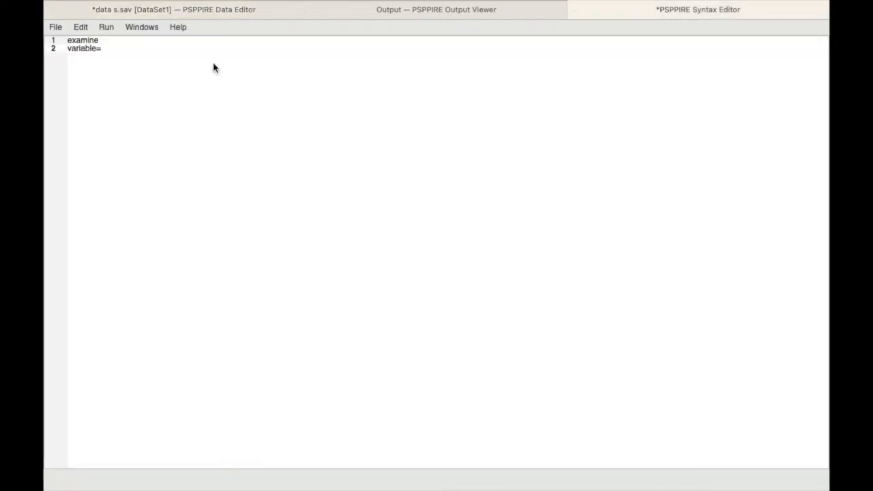
text(totanx2)
key(Return)
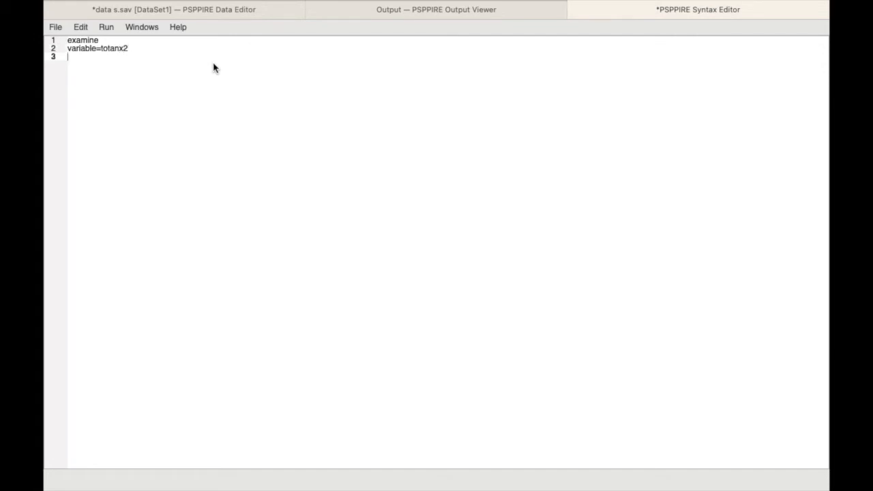
Add the subcommand /plot=boxplot as the third line of the syntax
text(/plot=boxplot)
Run the entire EXAMINE syntax and view the total anxiety 2 boxplot in the output
click(107, 28)
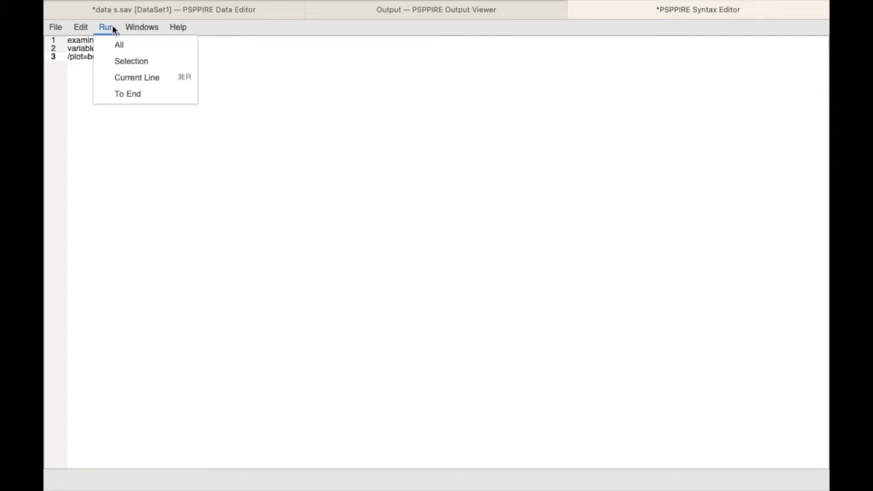
click(117, 44)
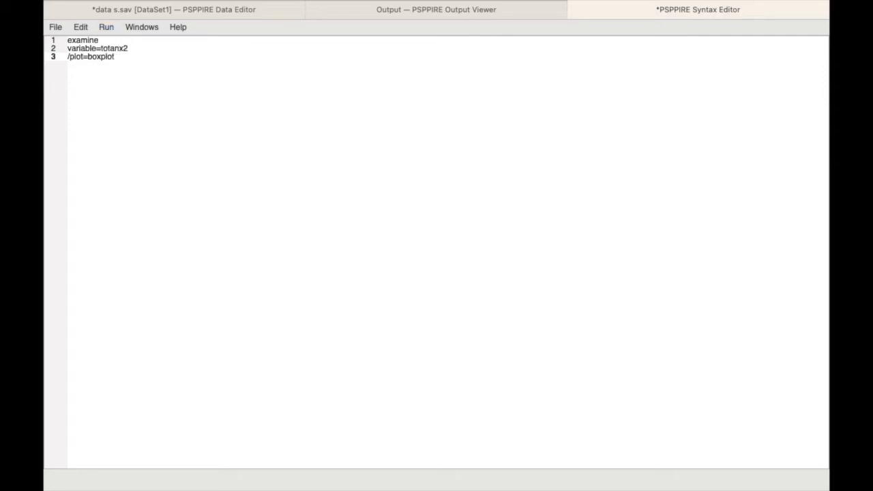
click(429, 14)
scroll(407, 185, down, 8)
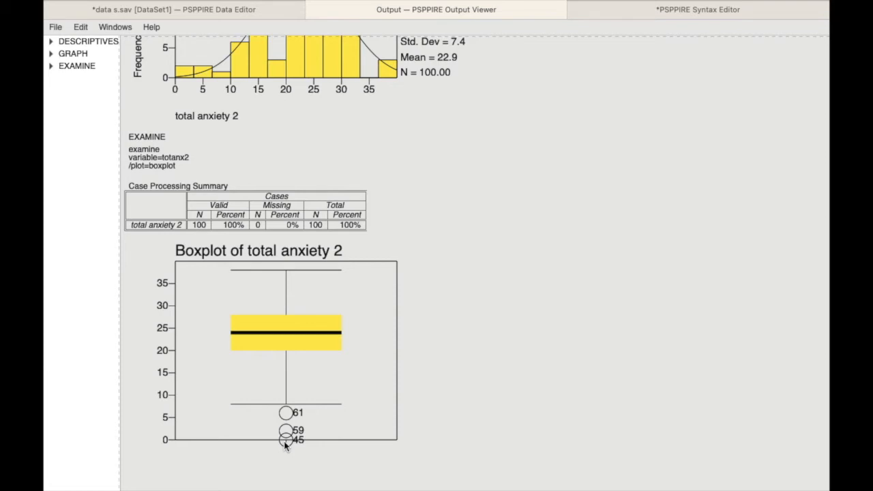
Locate outlier case 45 in the data, review its values across the variables, and clear the case from the dataset
click(219, 11)
scroll(107, 225, down, 15)
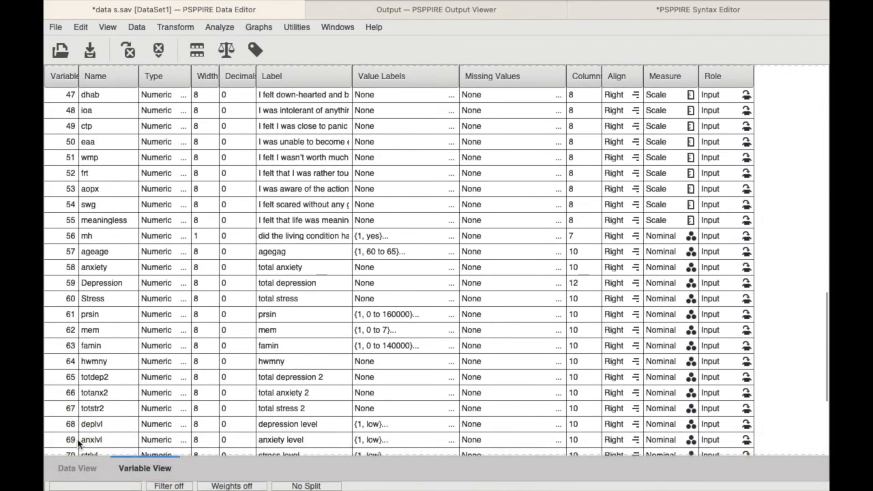
click(75, 466)
scroll(95, 318, down, 10)
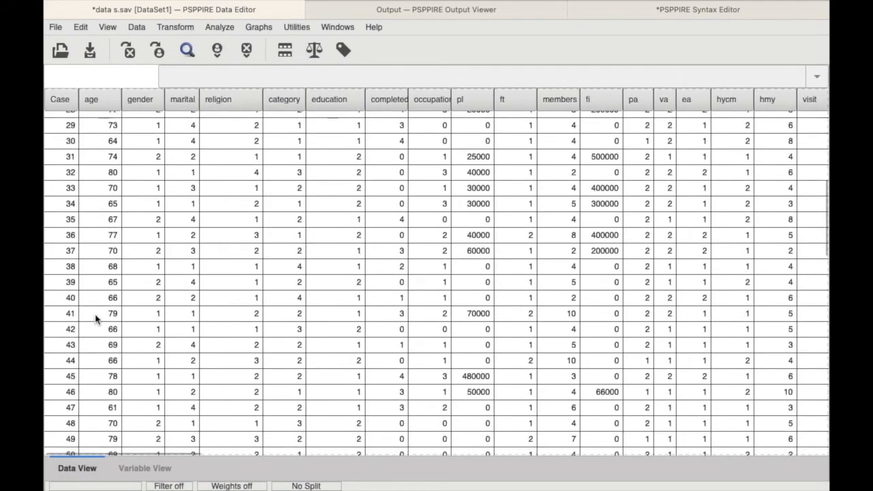
scroll(96, 318, down, 1)
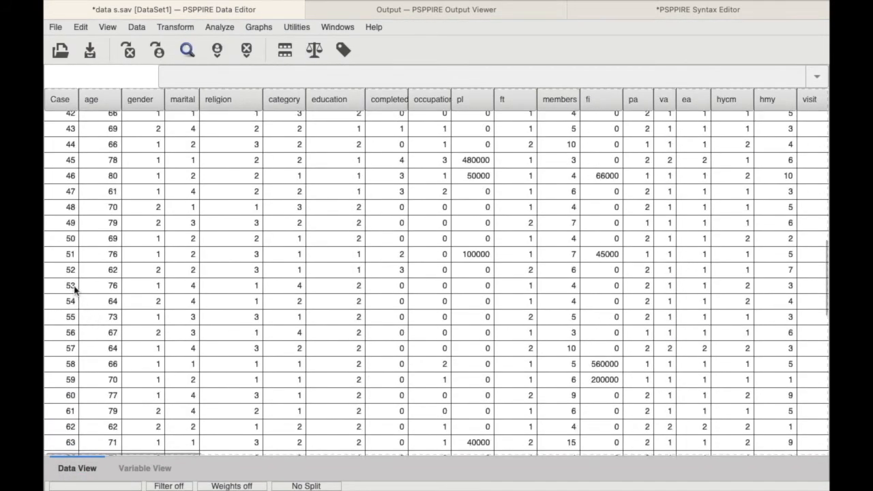
click(55, 159)
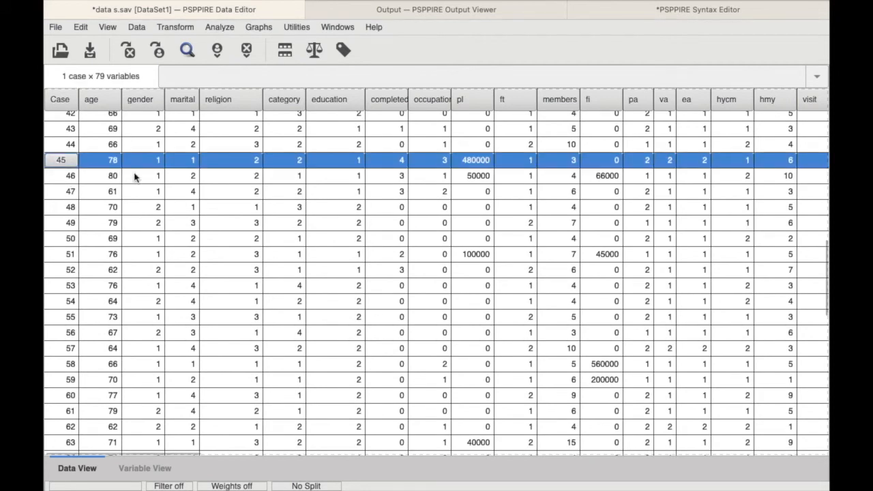
scroll(135, 176, right, 5)
scroll(134, 176, right, 20)
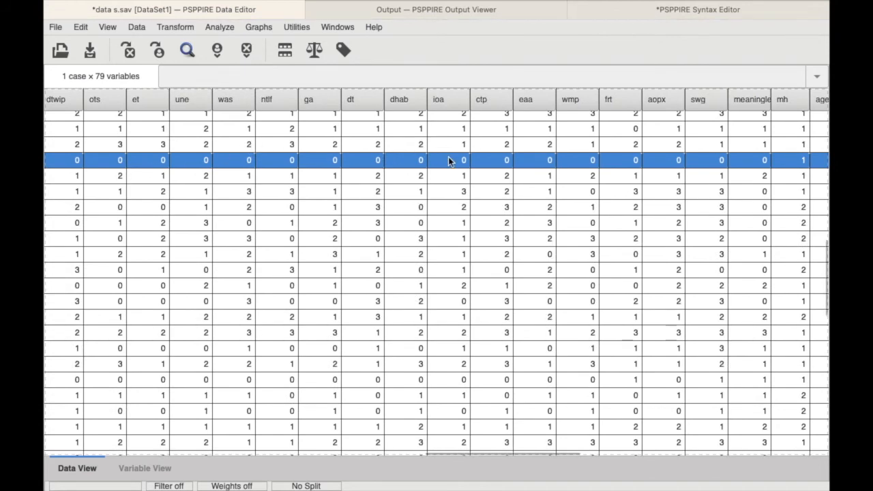
scroll(473, 170, left, 10)
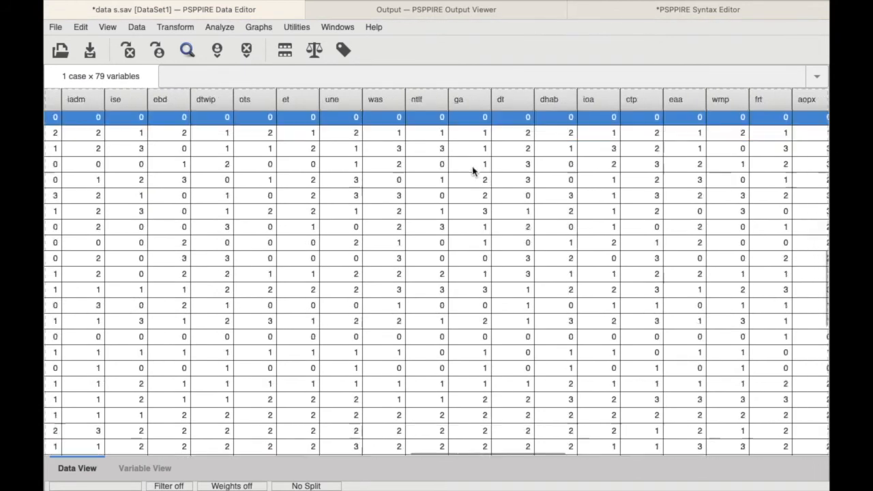
scroll(473, 170, down, 5)
scroll(472, 170, up, 5)
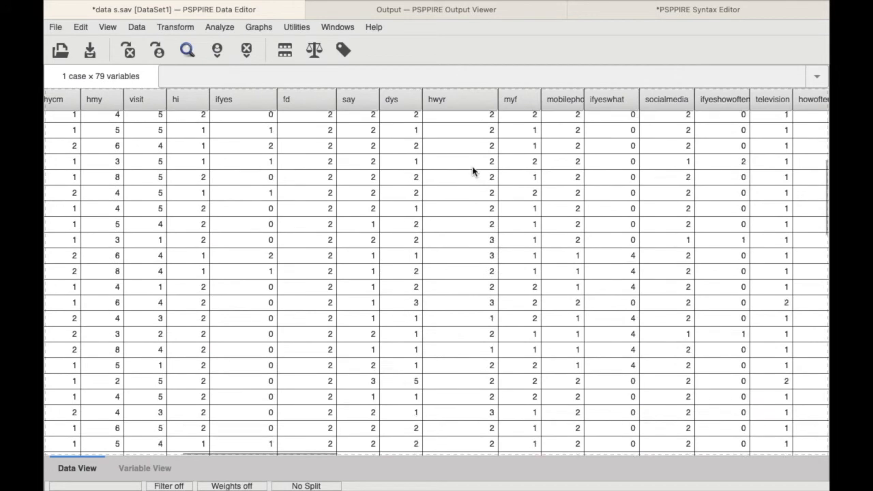
scroll(473, 170, left, 10)
scroll(473, 171, left, 3)
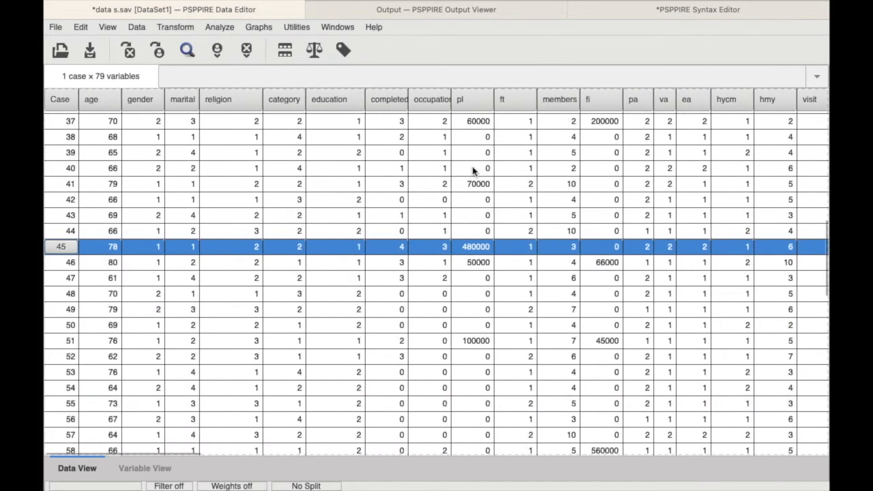
right_click(66, 249)
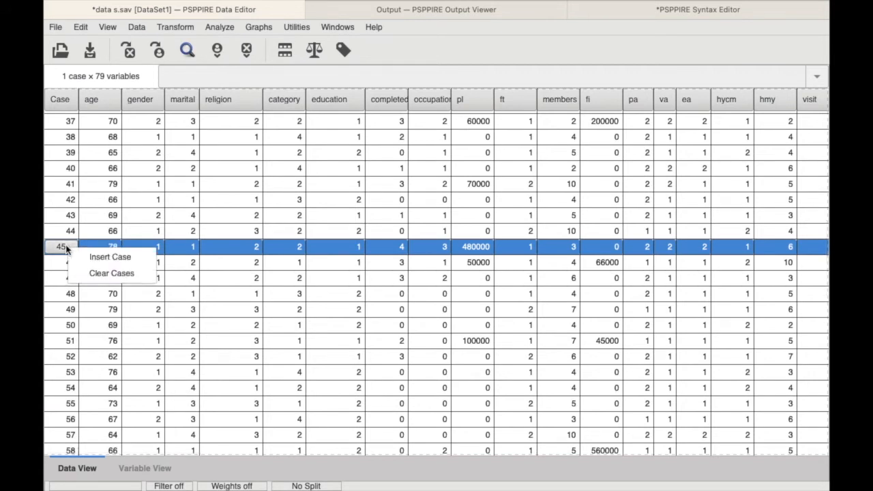
click(100, 274)
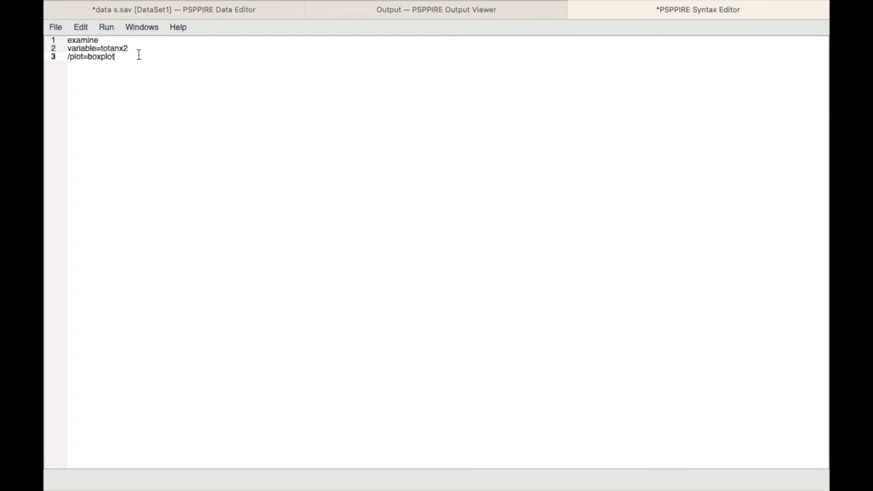
Run all the EXAMINE syntax again without case 45 and view the new boxplot in the output
click(106, 28)
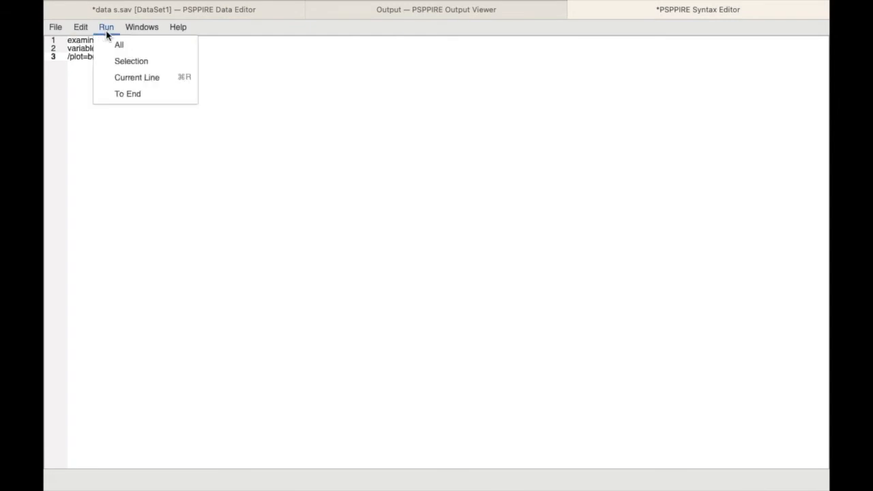
click(112, 47)
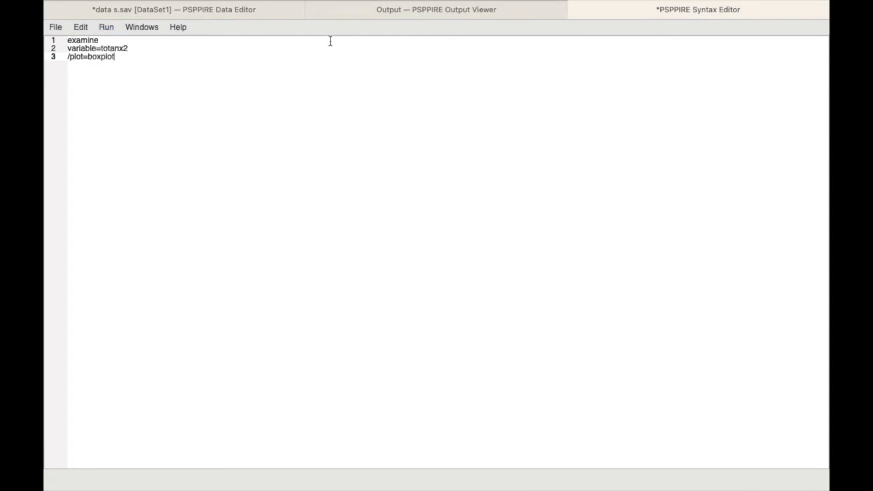
click(400, 43)
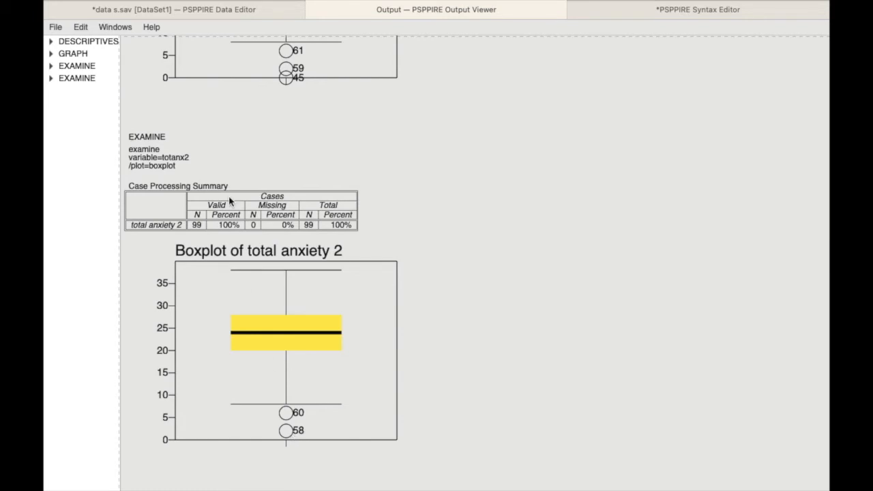
Locate outlier case 58 in the data and clear it from the dataset
click(253, 11)
scroll(118, 309, down, 20)
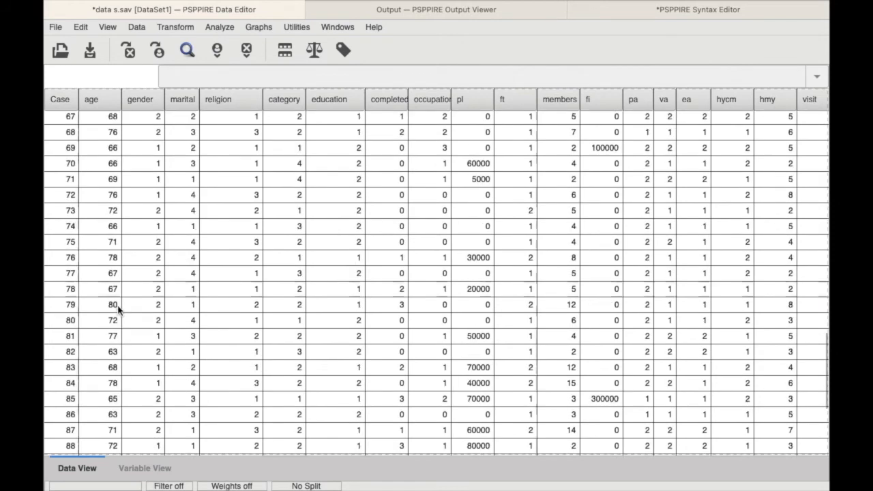
scroll(107, 249, up, 5)
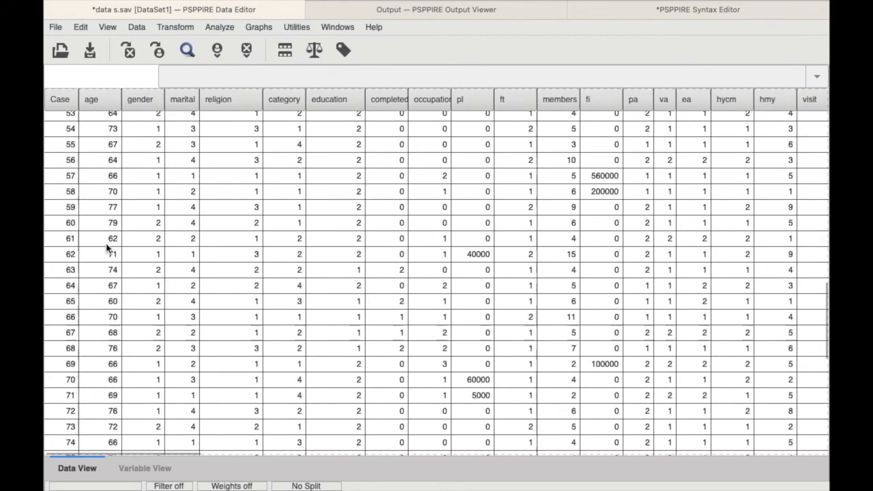
scroll(108, 249, up, 1)
click(55, 234)
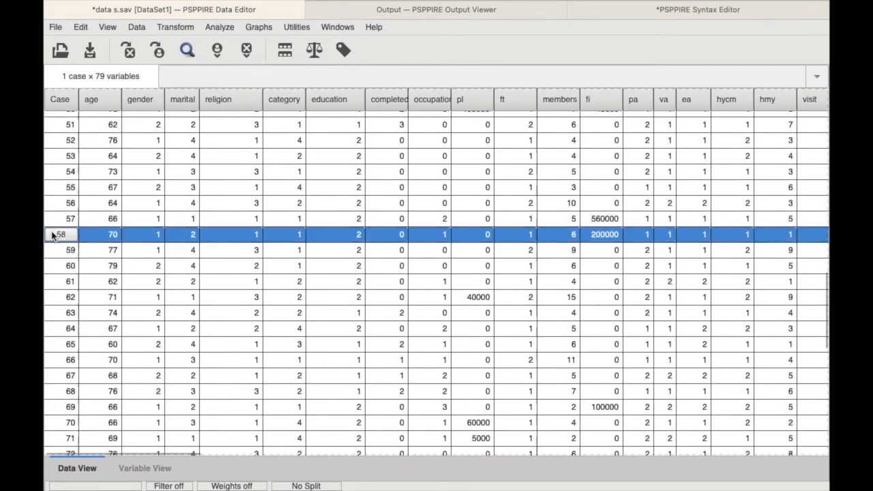
right_click(53, 236)
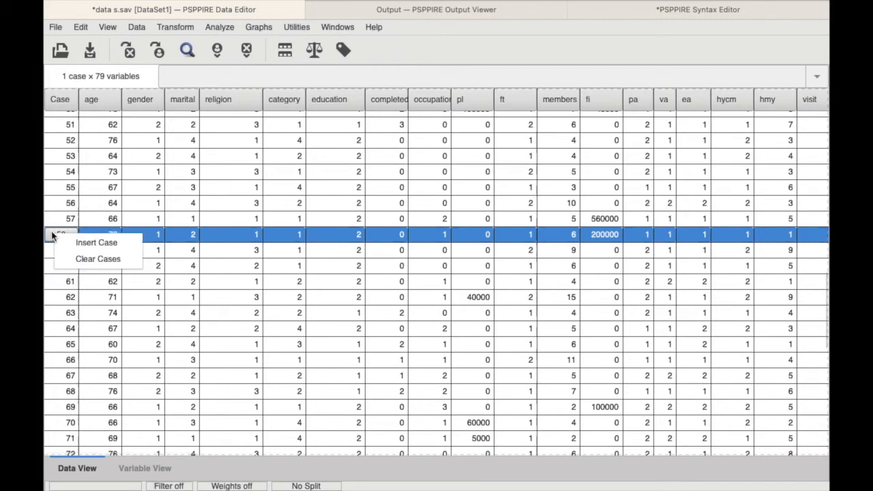
click(70, 259)
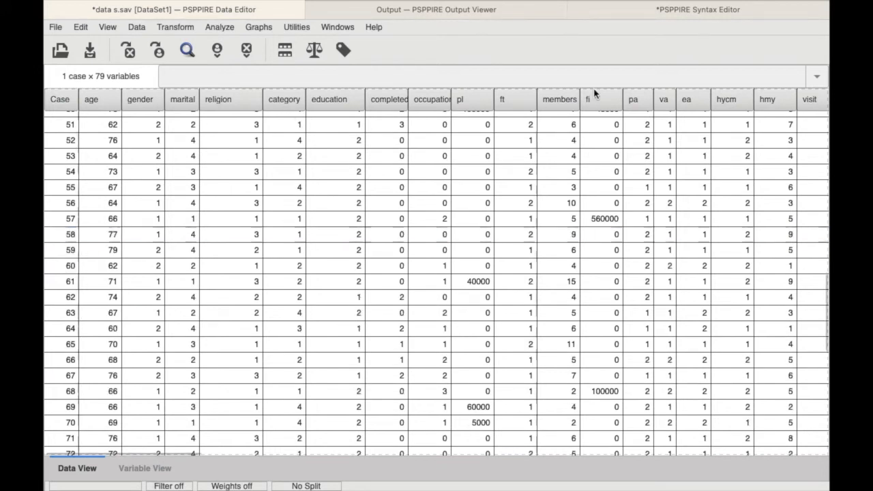
Return to the syntax editor and rerun the whole EXAMINE boxplot syntax on the data without case 58
click(647, 9)
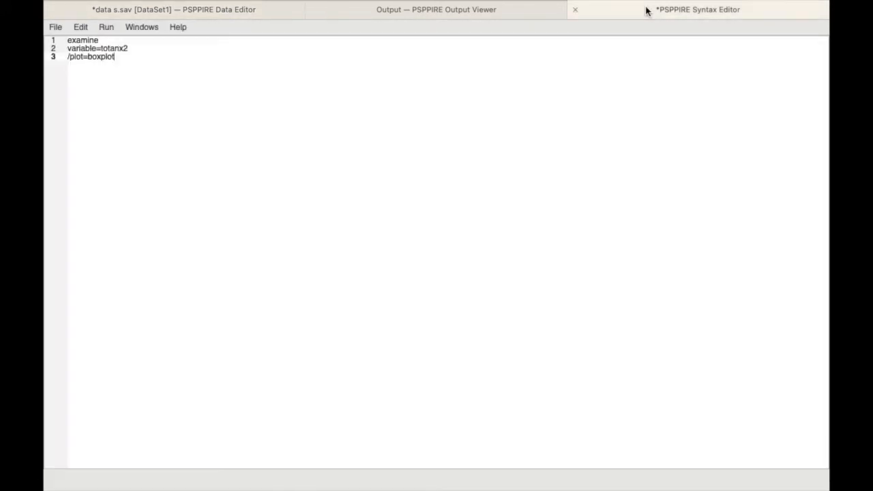
click(106, 26)
click(107, 43)
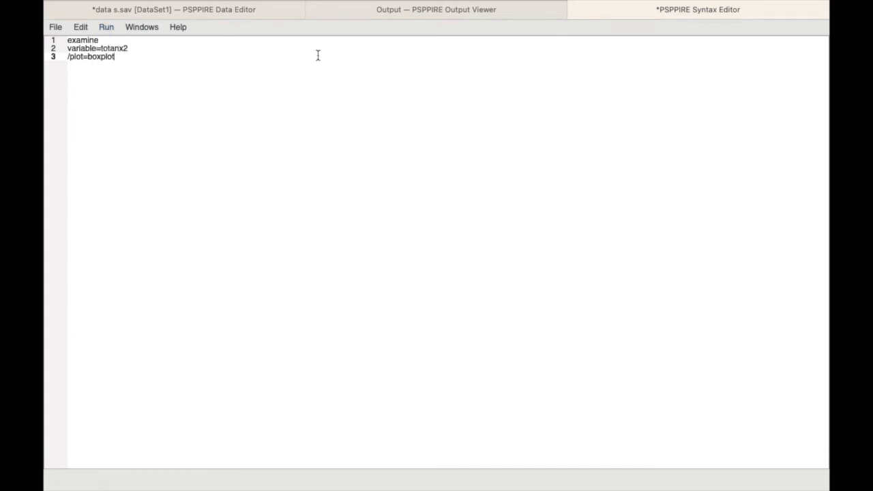
Inspect the latest total anxiety 2 boxplot in the output for remaining outliers
click(423, 12)
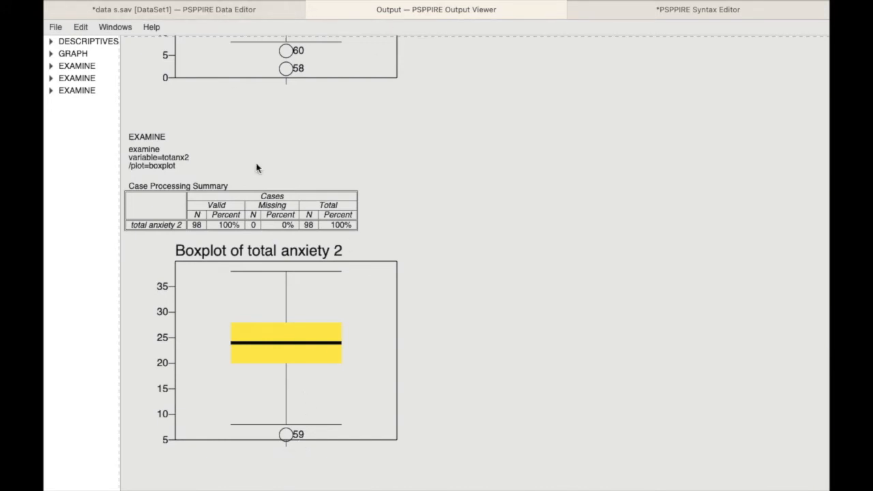
click(206, 17)
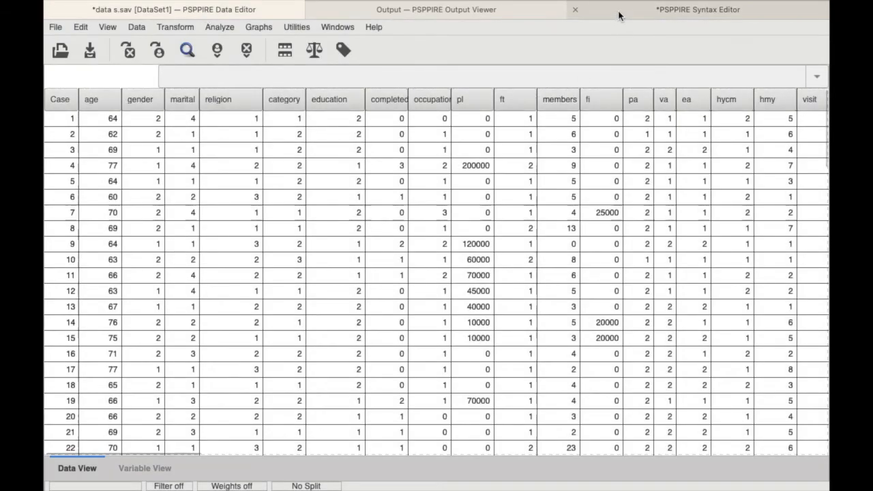
click(492, 17)
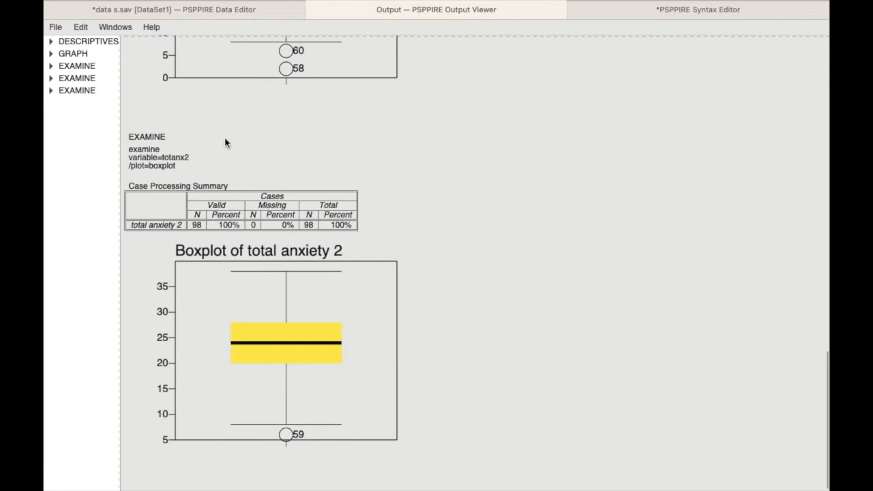
Locate outlier case 59 in the data and clear it from the dataset
click(171, 10)
scroll(105, 276, down, 20)
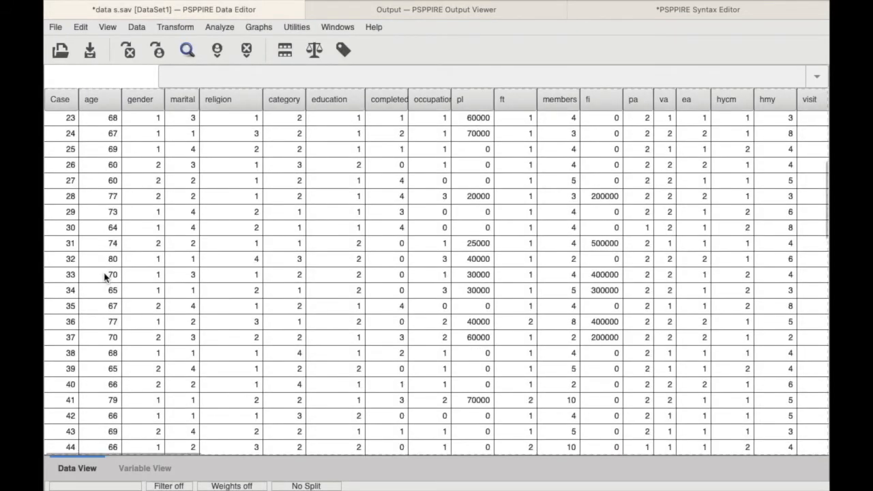
scroll(105, 276, up, 2)
scroll(104, 276, up, 6)
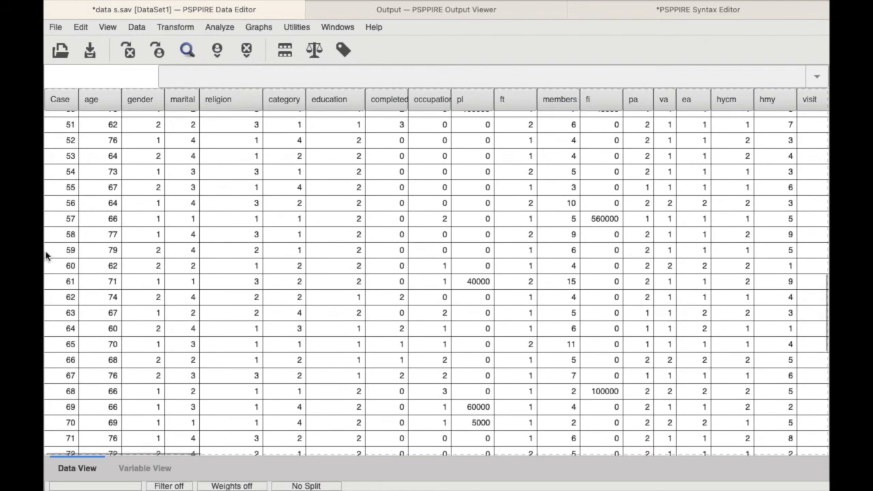
click(58, 250)
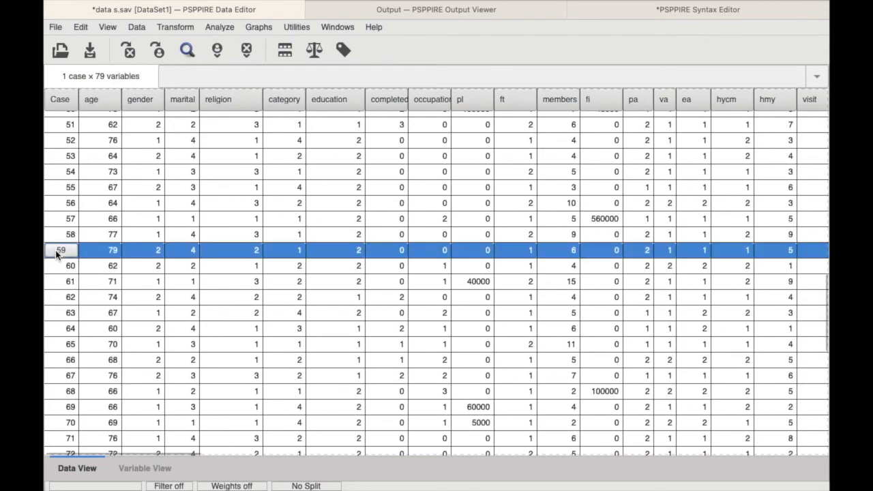
right_click(58, 251)
click(74, 280)
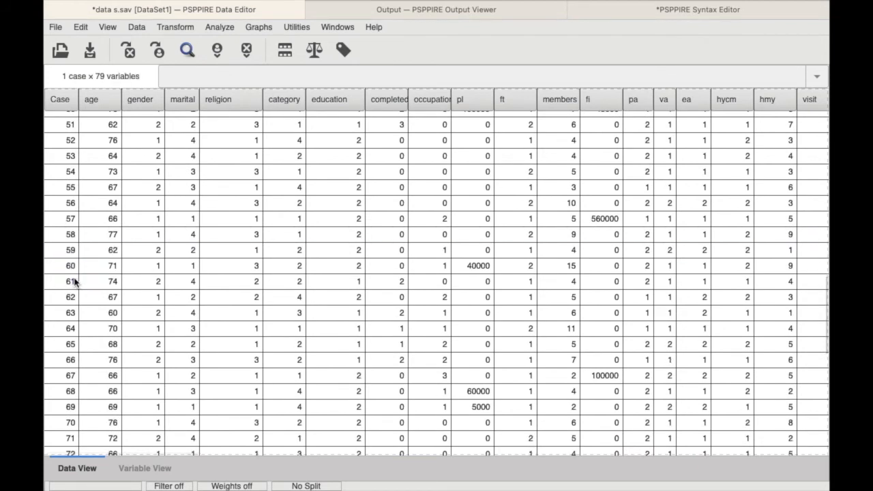
Run the full EXAMINE syntax for totanx2 without case 59 and view the resulting boxplot
click(640, 12)
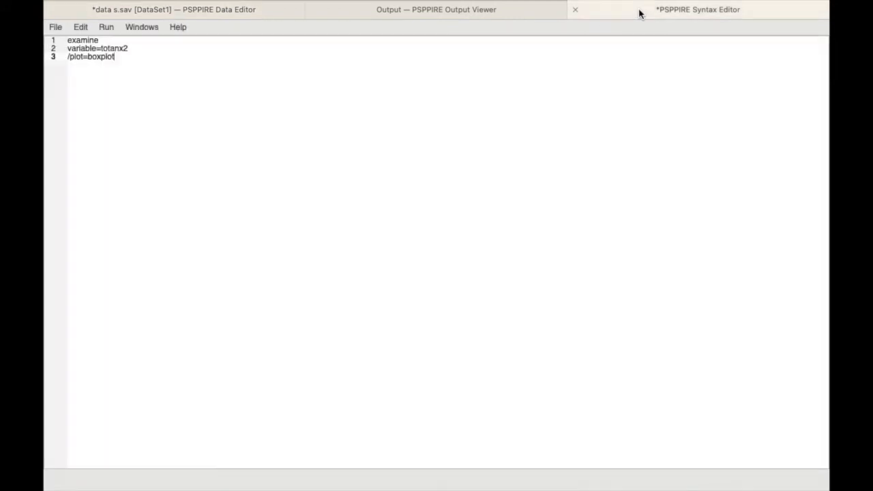
click(106, 27)
click(111, 43)
click(437, 11)
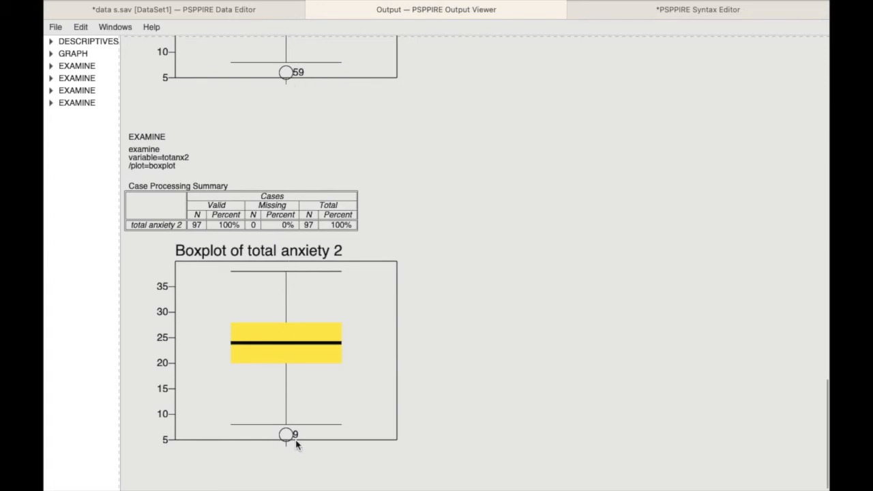
Select outlier case 9 in the data and clear it from the dataset
click(264, 15)
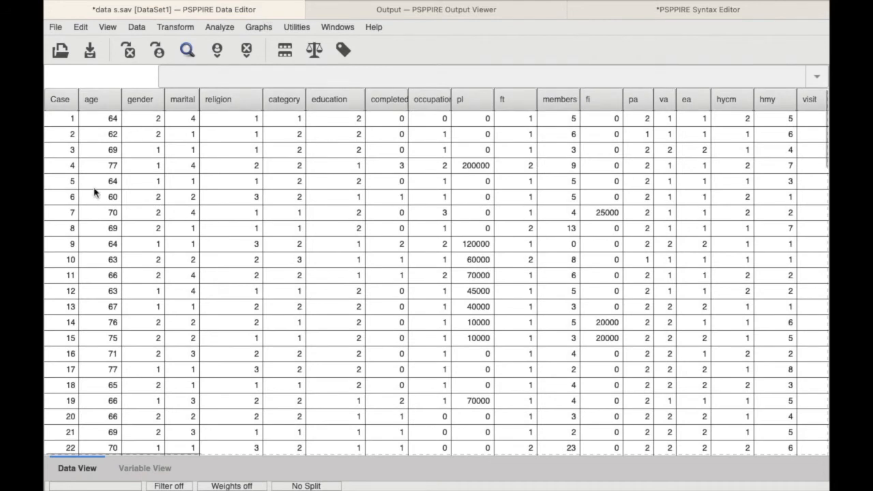
click(59, 245)
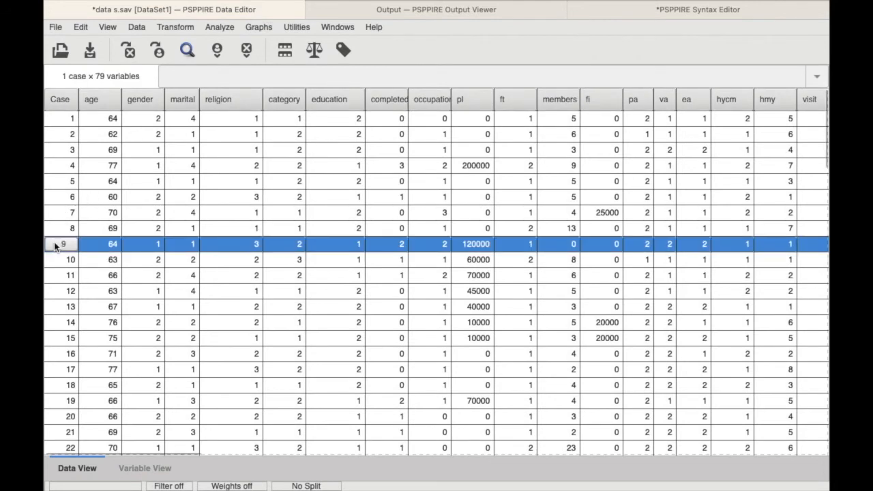
right_click(57, 246)
click(73, 274)
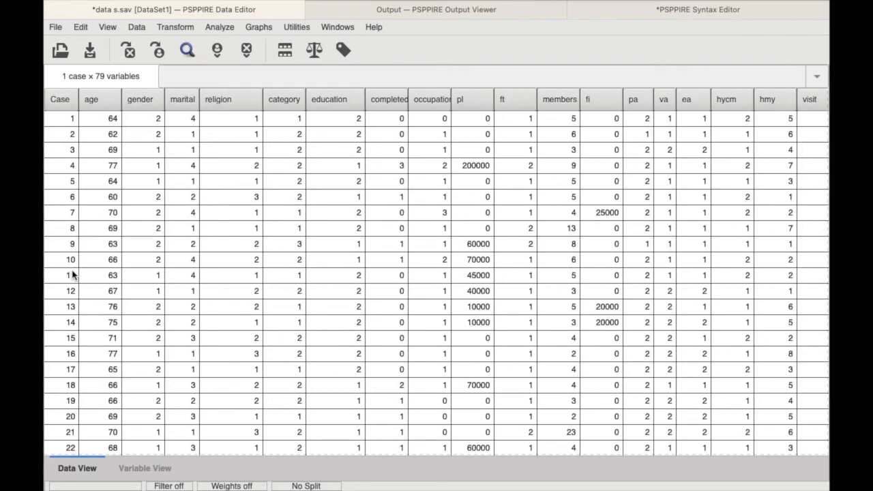
Run the whole boxplot syntax again with case 9 removed and check the new boxplot for outliers
click(662, 9)
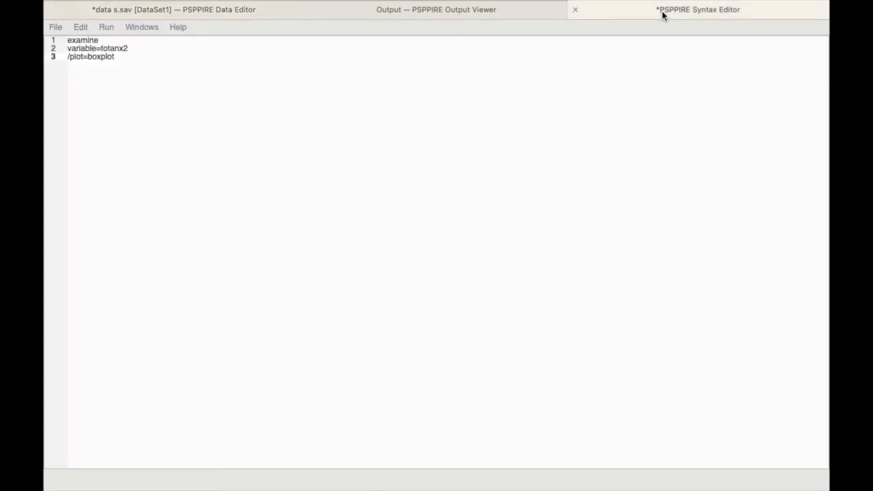
click(106, 27)
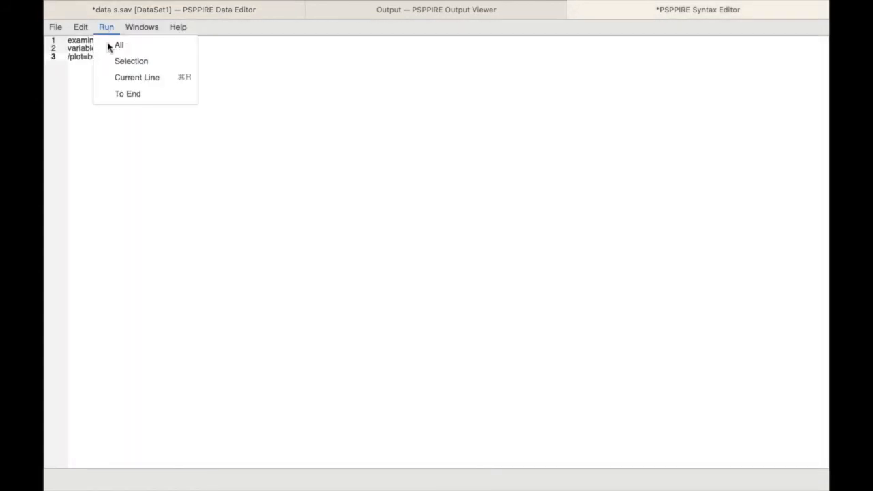
click(108, 42)
click(456, 14)
scroll(413, 230, up, 5)
scroll(413, 232, down, 5)
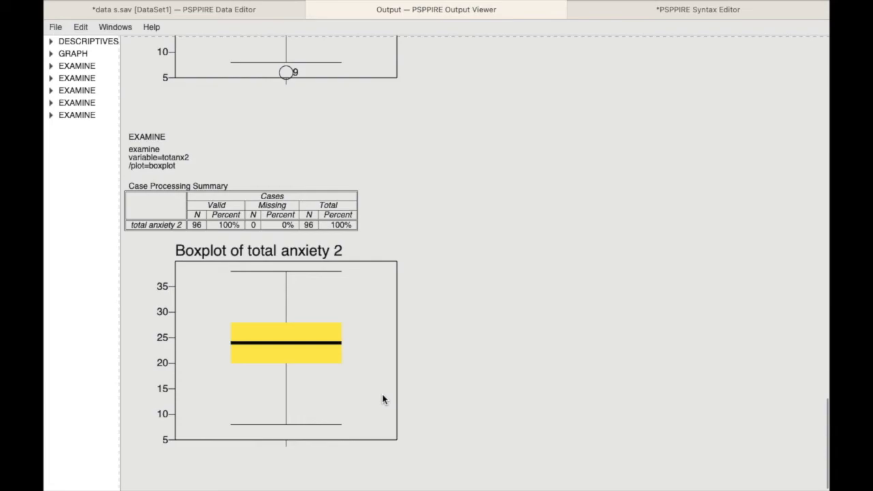
Run Descriptives on totanx2 again with only kurtosis and skewness as the statistics
click(235, 11)
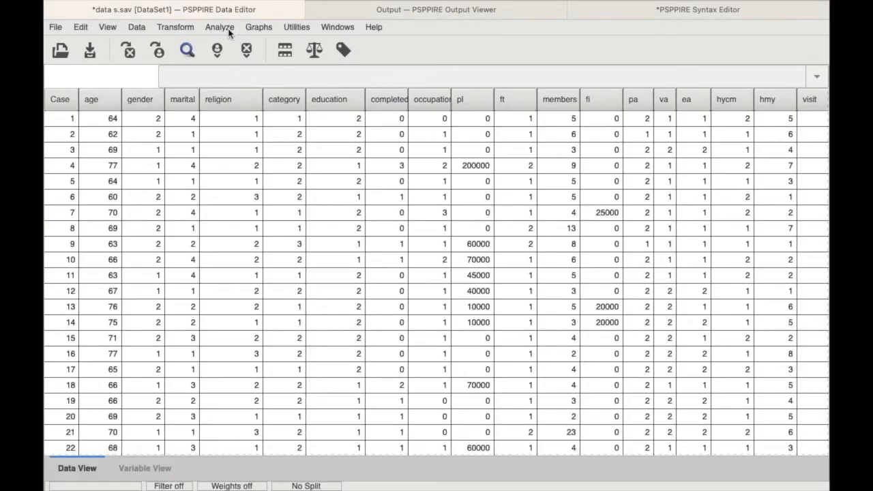
click(227, 29)
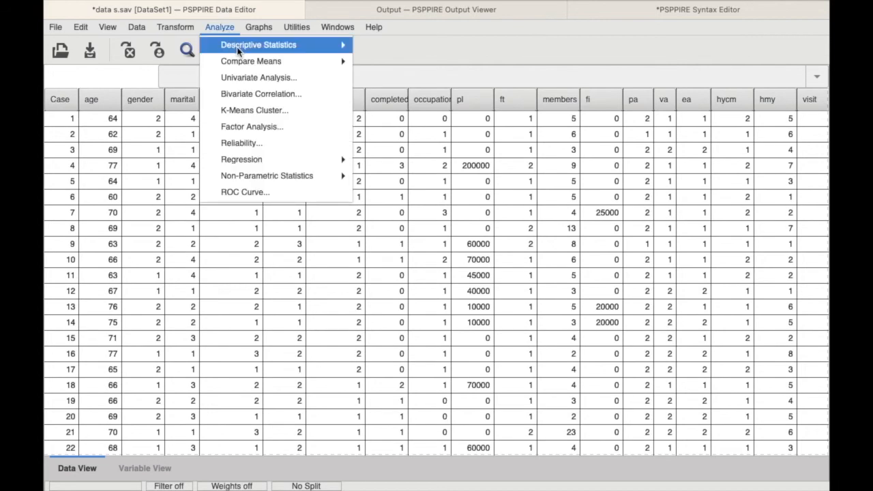
mouse_move(239, 46)
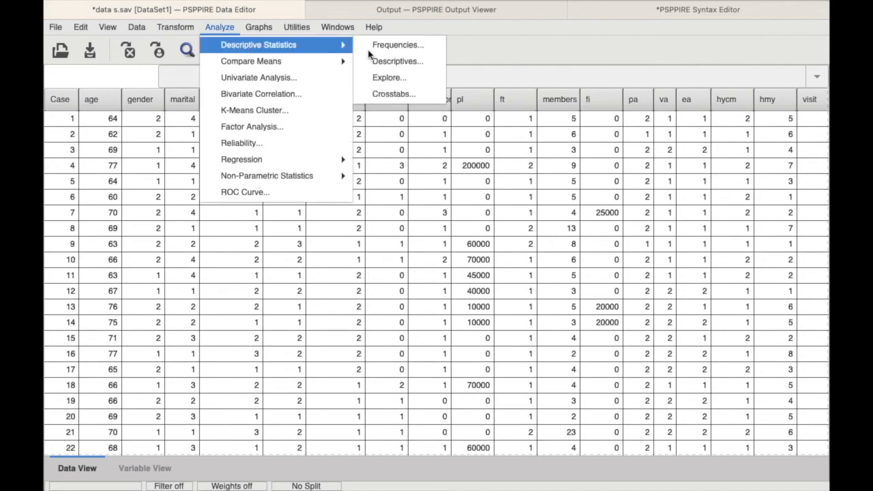
click(405, 61)
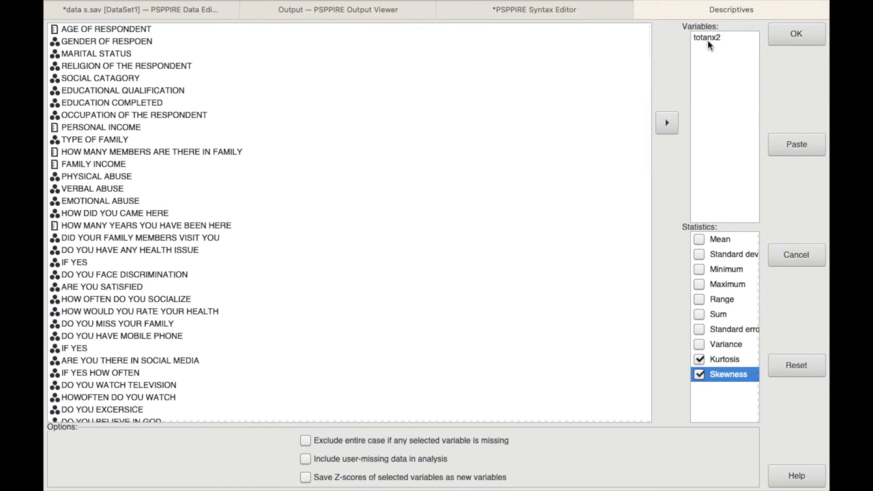
click(699, 374)
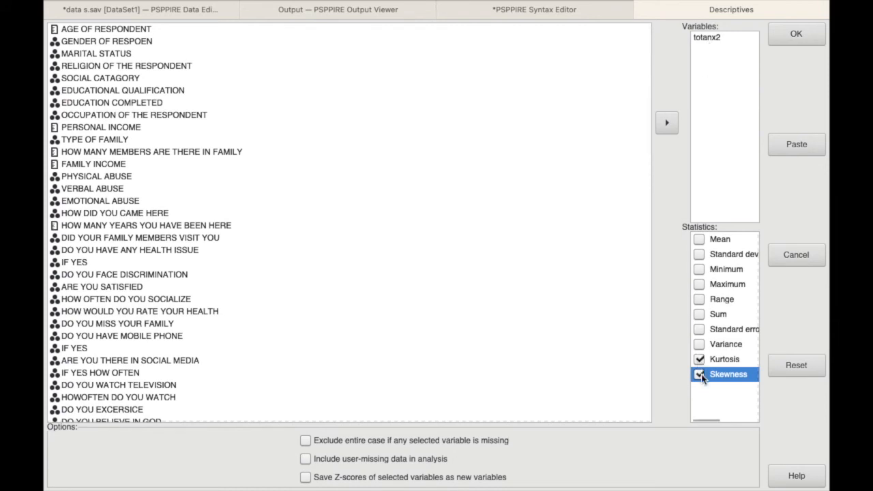
click(790, 39)
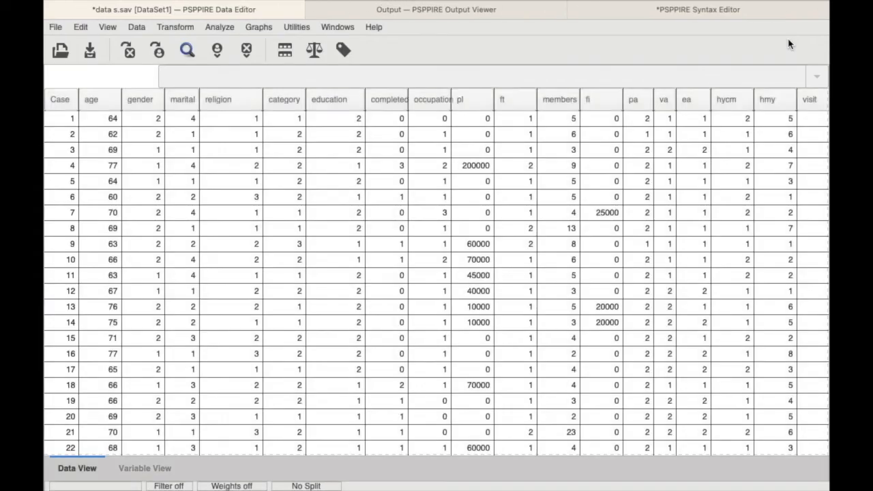
Compare the new kurtosis and skewness of total anxiety 2 with the original results and histogram at the start of the output
click(527, 16)
scroll(414, 251, down, 1)
scroll(413, 251, up, 2)
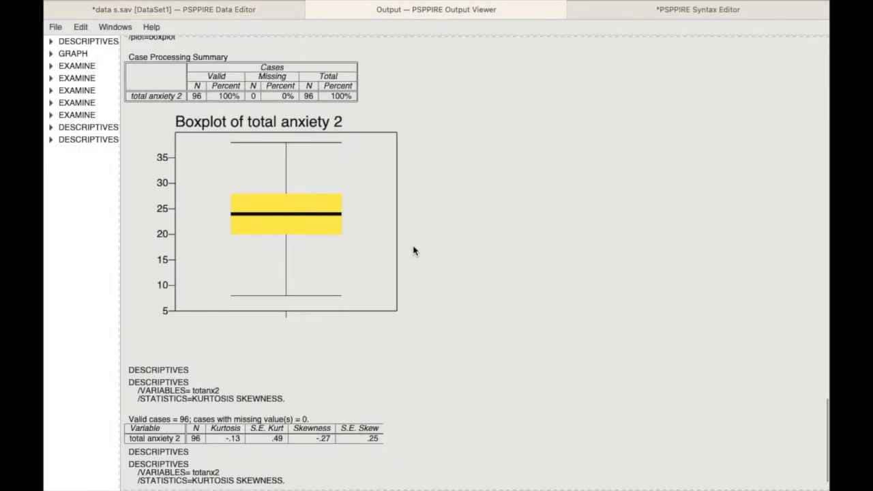
scroll(413, 251, down, 1)
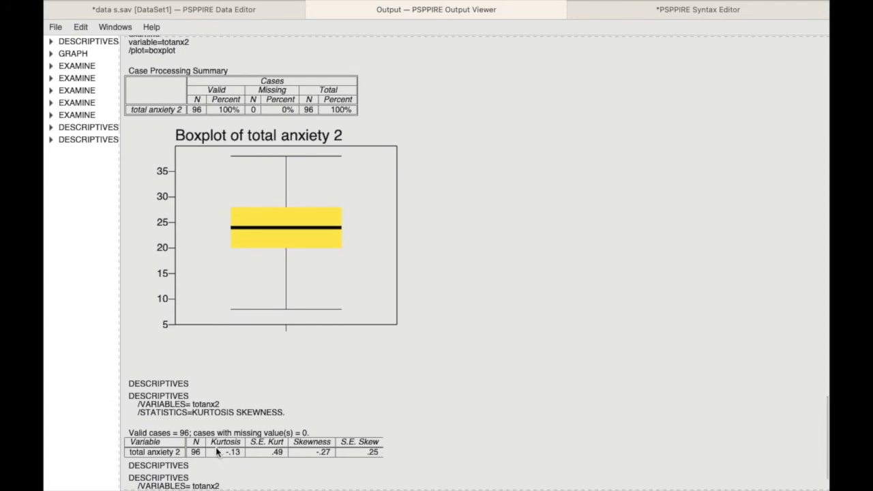
scroll(250, 447, up, 15)
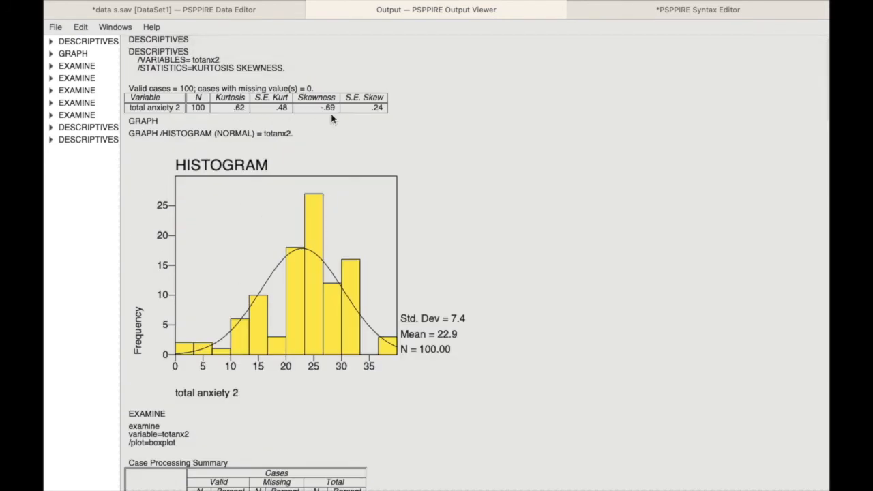
scroll(363, 116, down, 15)
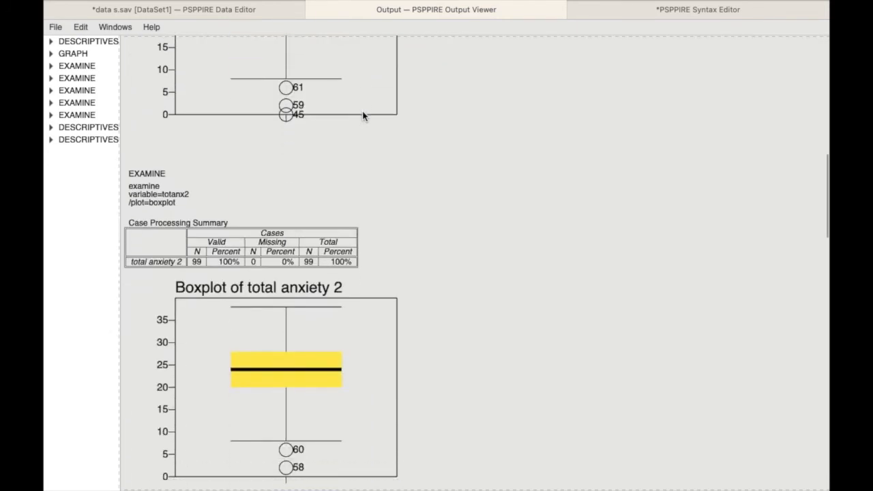
scroll(363, 115, down, 10)
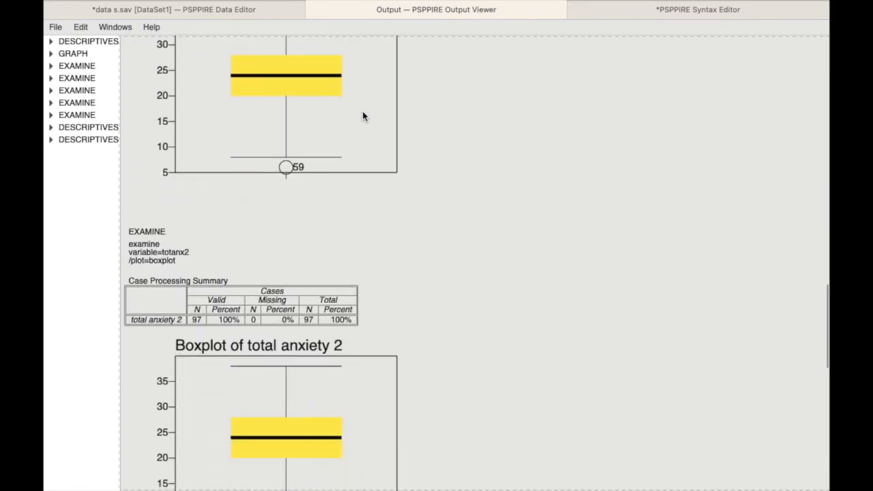
scroll(363, 116, down, 8)
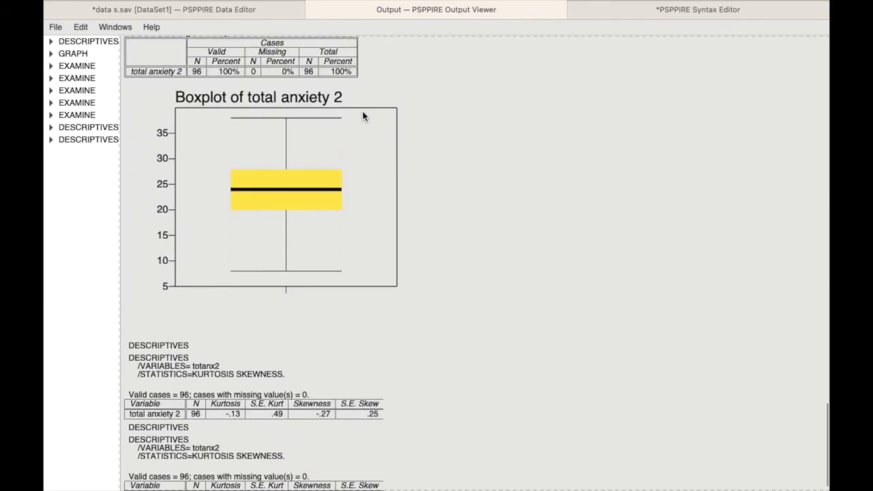
Take the output viewer out of full screen and open Calculator alongside the new descriptives table
mouse_move(88, 4)
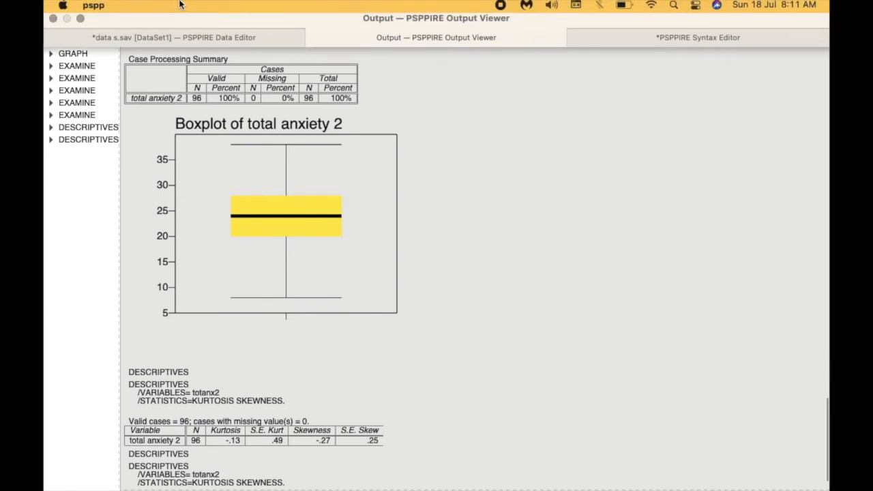
click(80, 26)
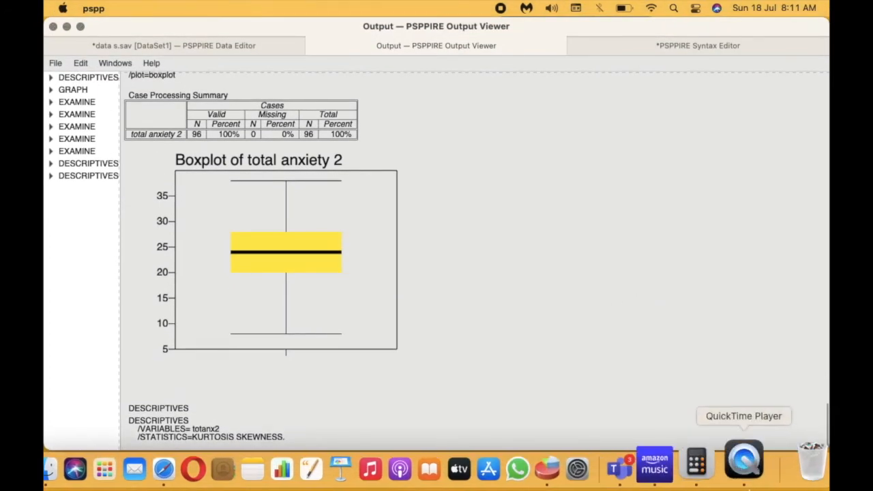
click(724, 483)
scroll(467, 326, down, 3)
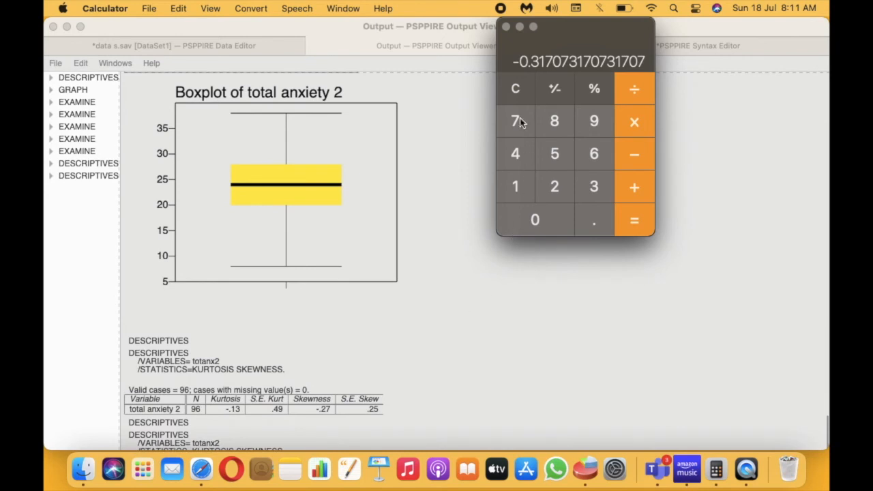
Calculate the kurtosis ratio by dividing -0.13 by its standard error 0.49, and clear the calculator
click(528, 85)
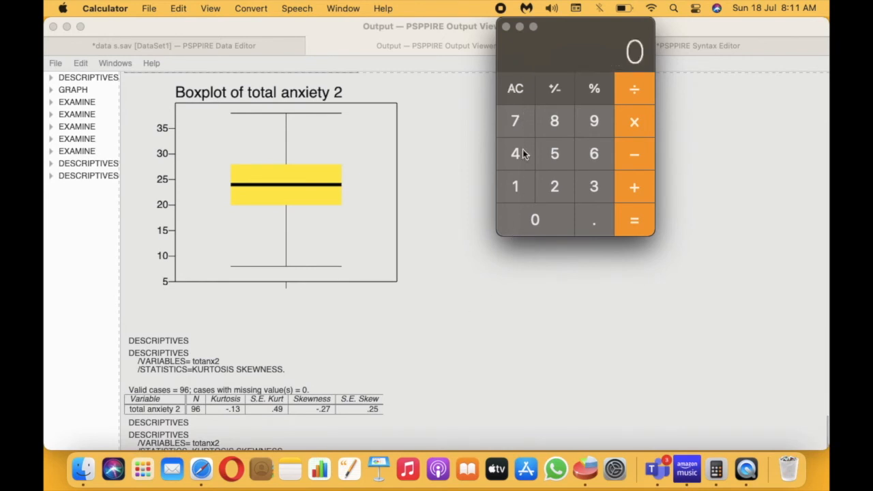
click(632, 161)
click(538, 220)
click(590, 223)
click(518, 185)
click(595, 188)
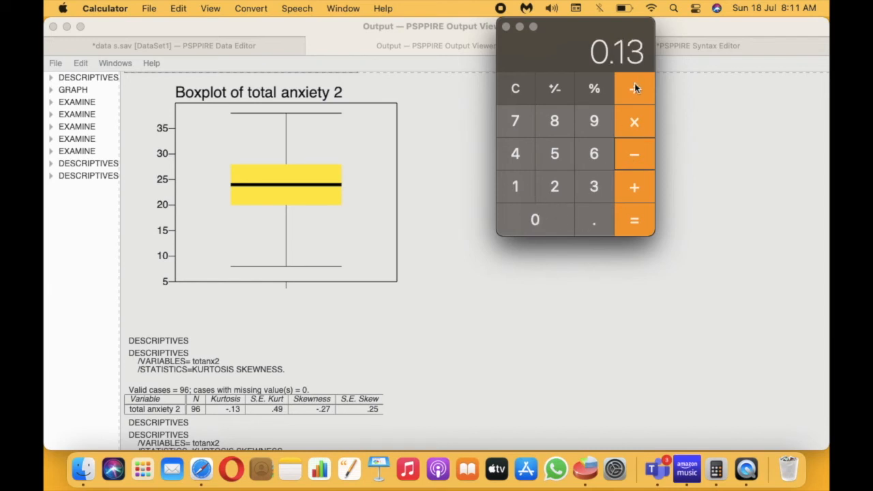
click(524, 219)
click(603, 227)
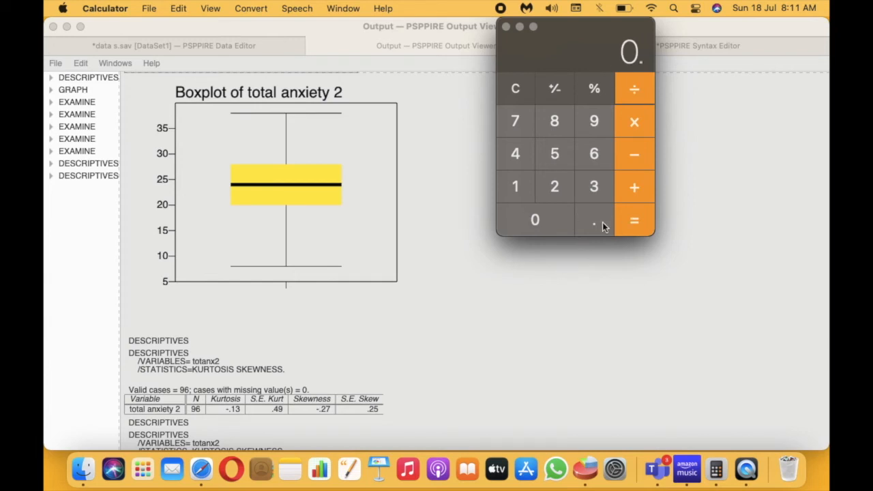
click(515, 151)
click(585, 121)
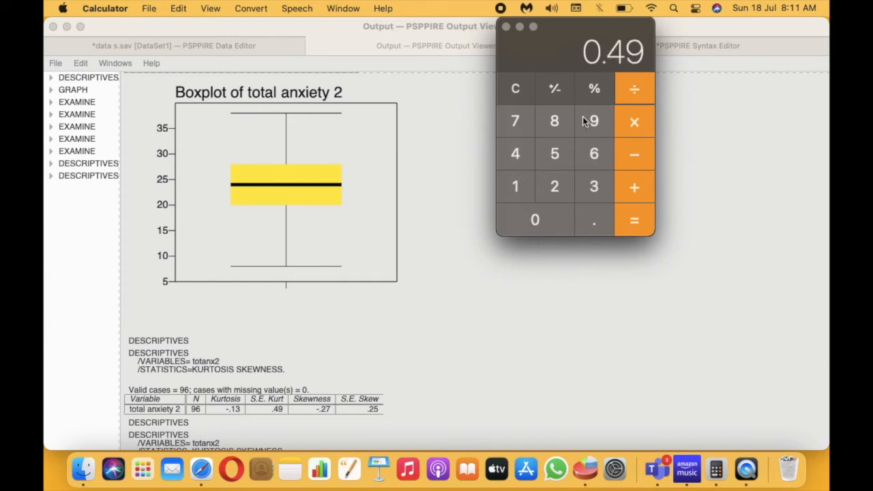
click(638, 217)
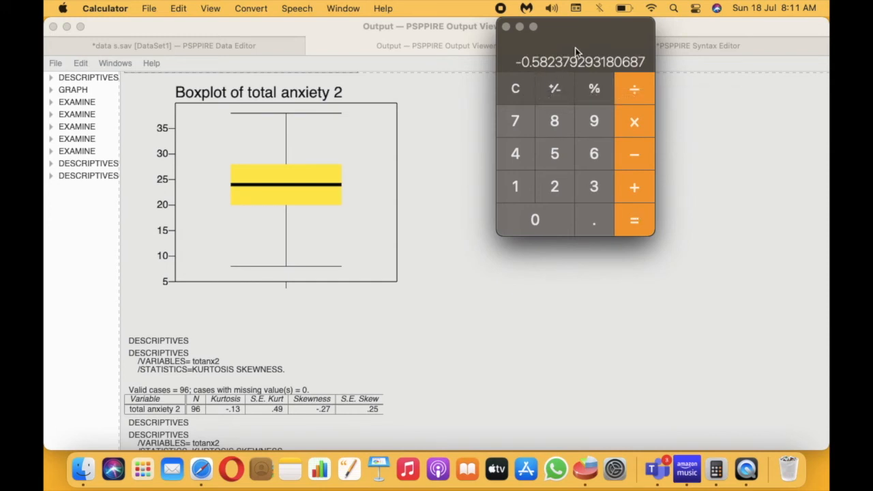
click(513, 88)
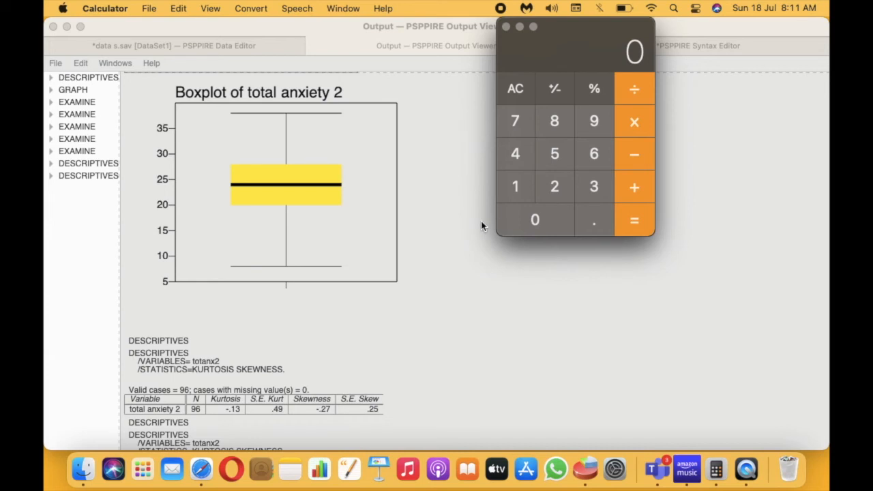
Calculate the skewness ratio by dividing -0.27 by its standard error 0.25
click(633, 158)
click(604, 224)
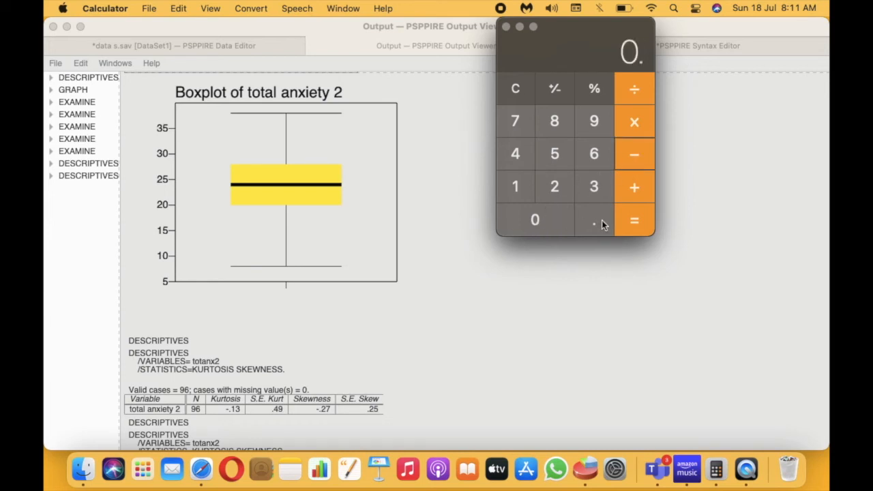
click(566, 191)
click(518, 125)
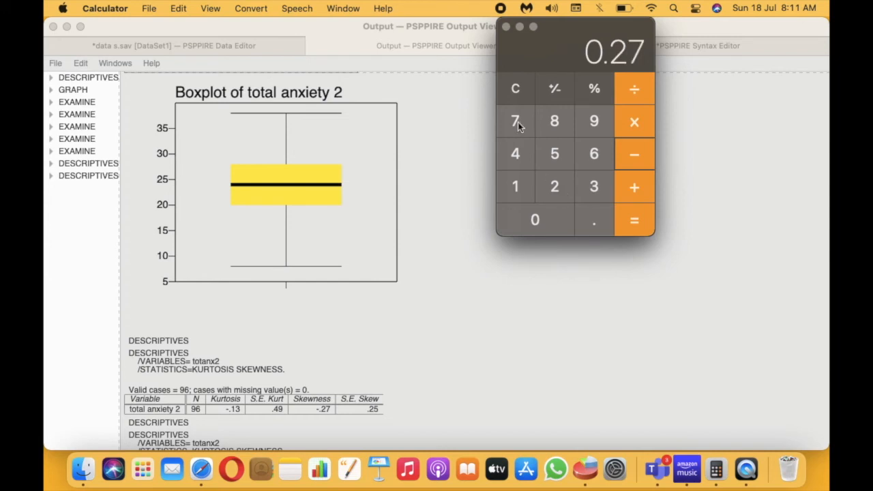
click(629, 97)
click(545, 223)
click(597, 216)
click(558, 184)
click(561, 155)
click(630, 217)
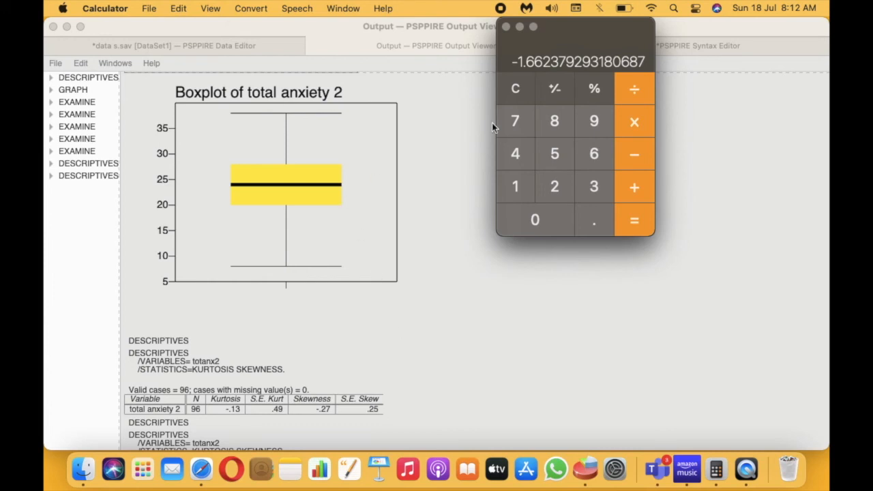
Minimize Calculator and bring the PSPPIRE Data Editor up in full screen
click(520, 27)
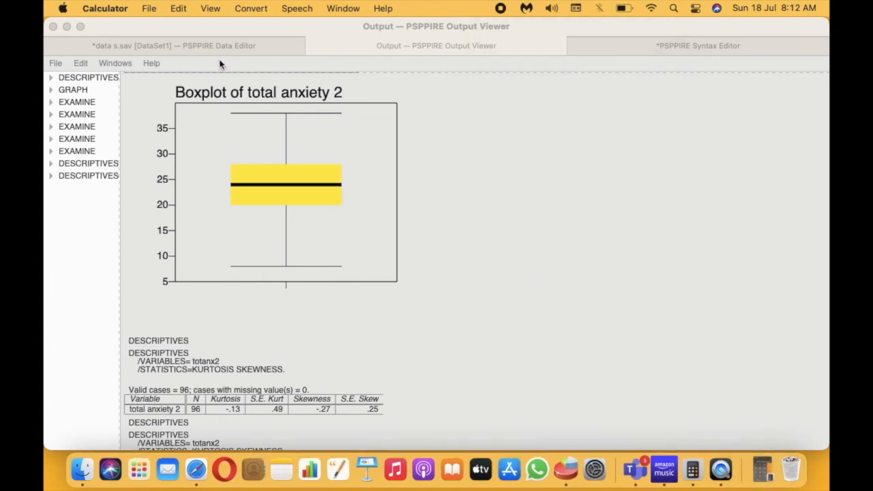
click(247, 48)
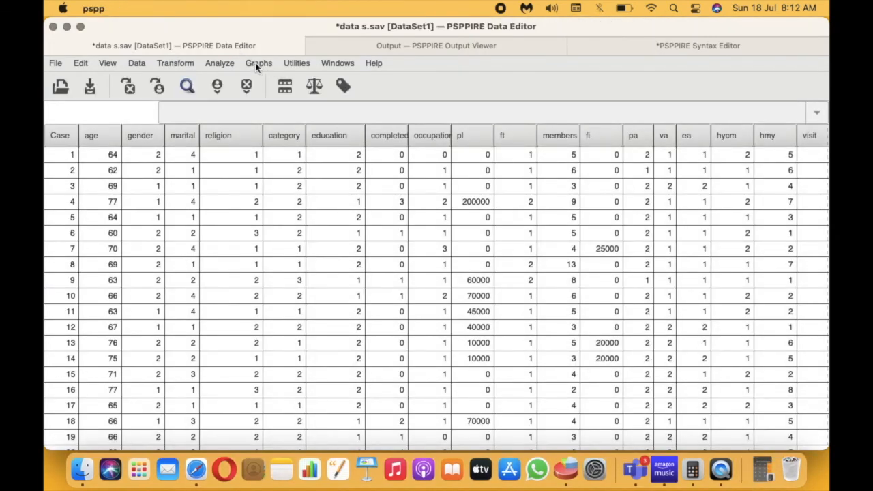
click(80, 26)
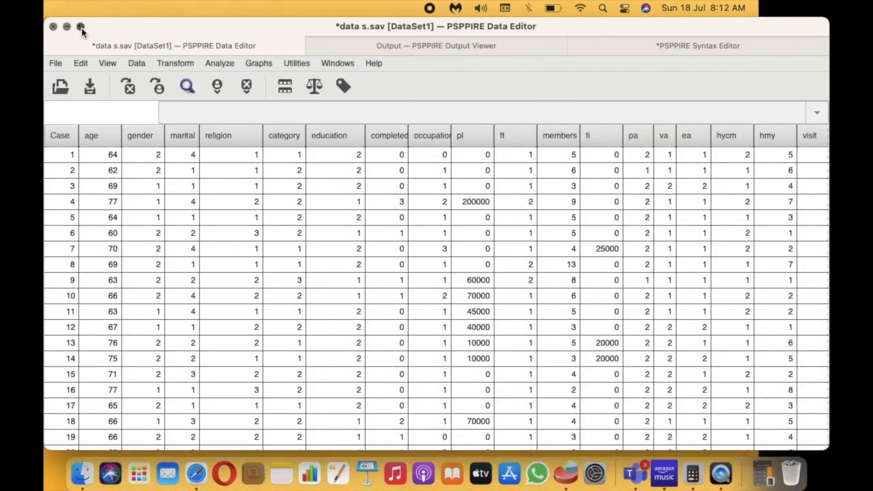
Create a new histogram of totanx2 with the normal curve displayed
click(260, 26)
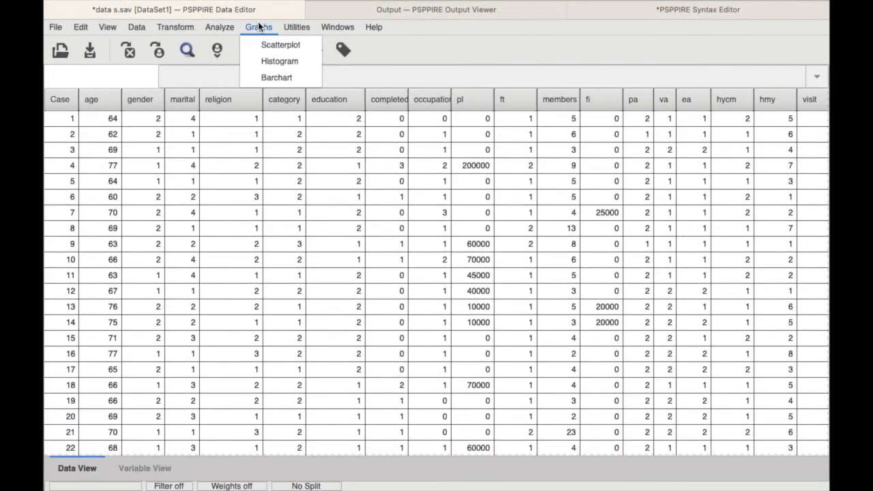
click(276, 61)
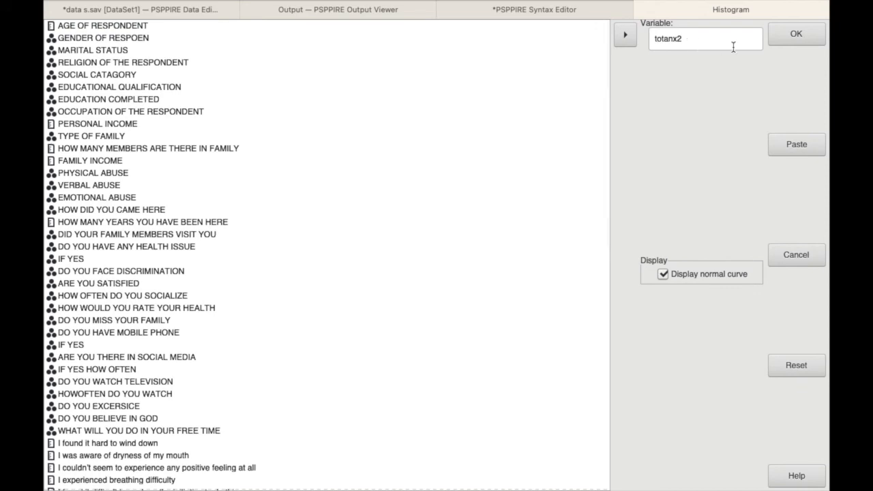
click(795, 35)
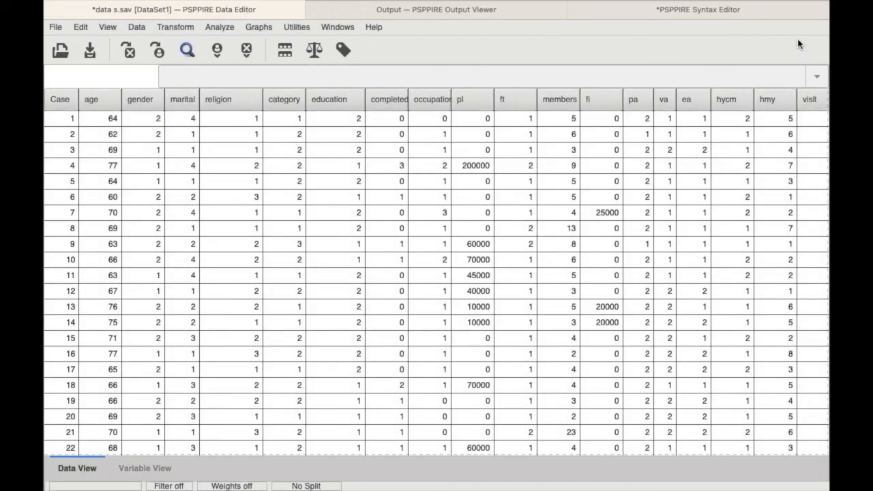
Compare the new total anxiety 2 histogram in the output with the original histogram near the start
click(484, 12)
scroll(447, 274, down, 5)
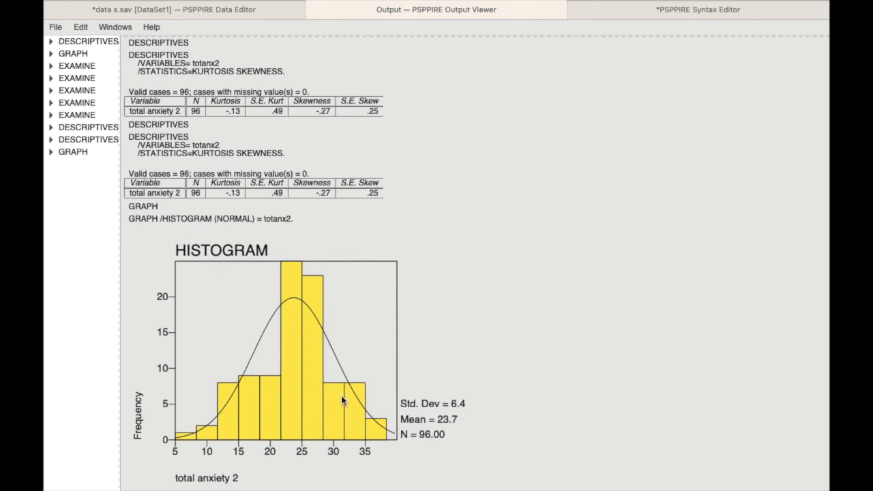
scroll(353, 434, down, 20)
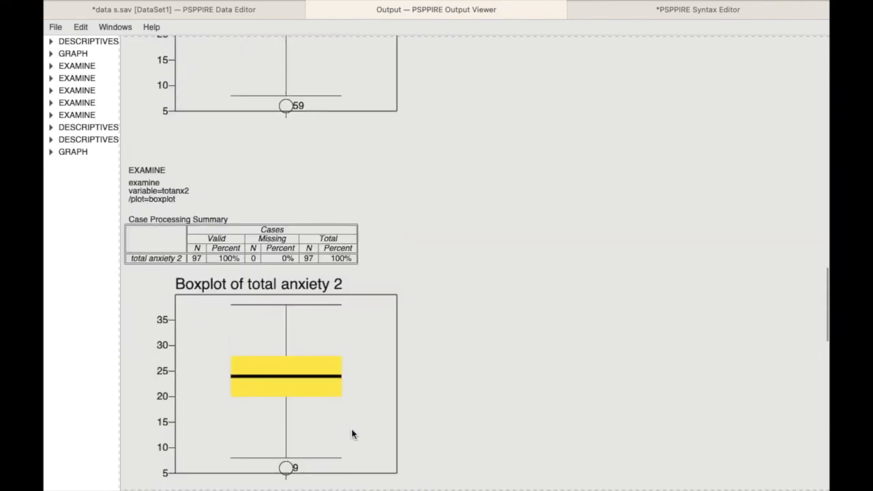
scroll(352, 434, up, 15)
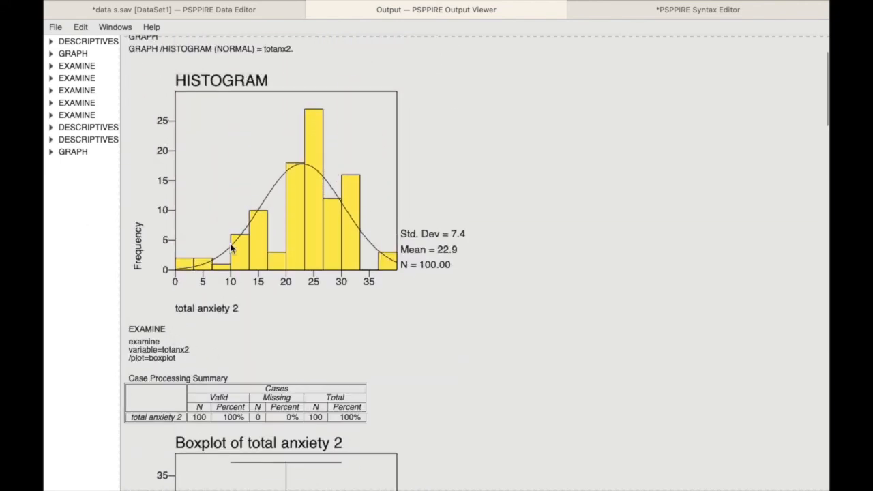
scroll(350, 294, down, 15)
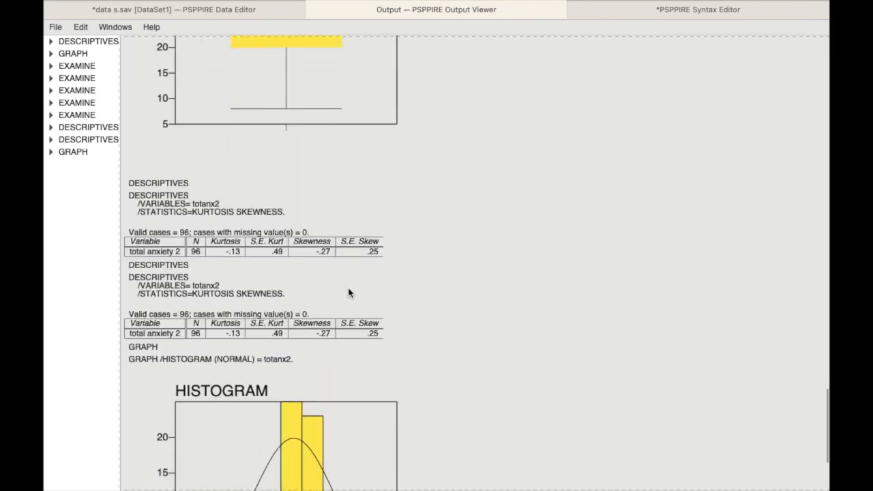